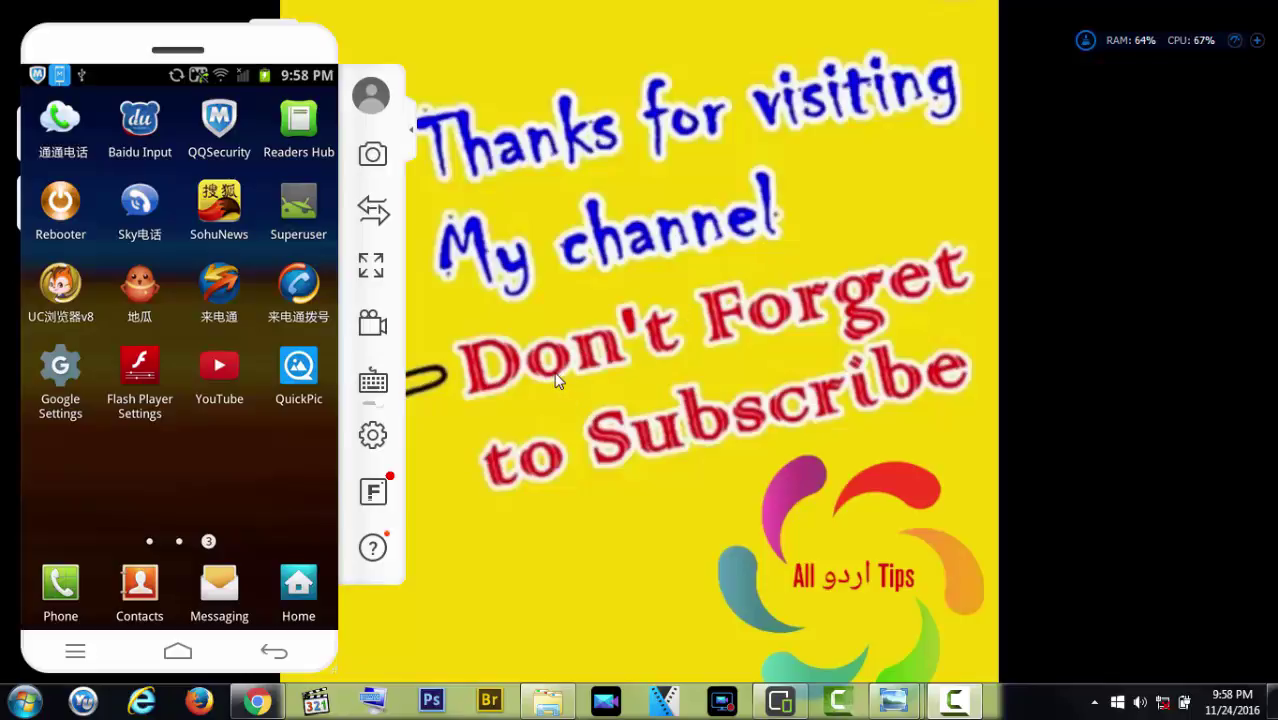
Switch to Windows Explorer to view the Galaxy S2 HD firmware folder and dismiss the color scheme notification.
left_click(257, 700)
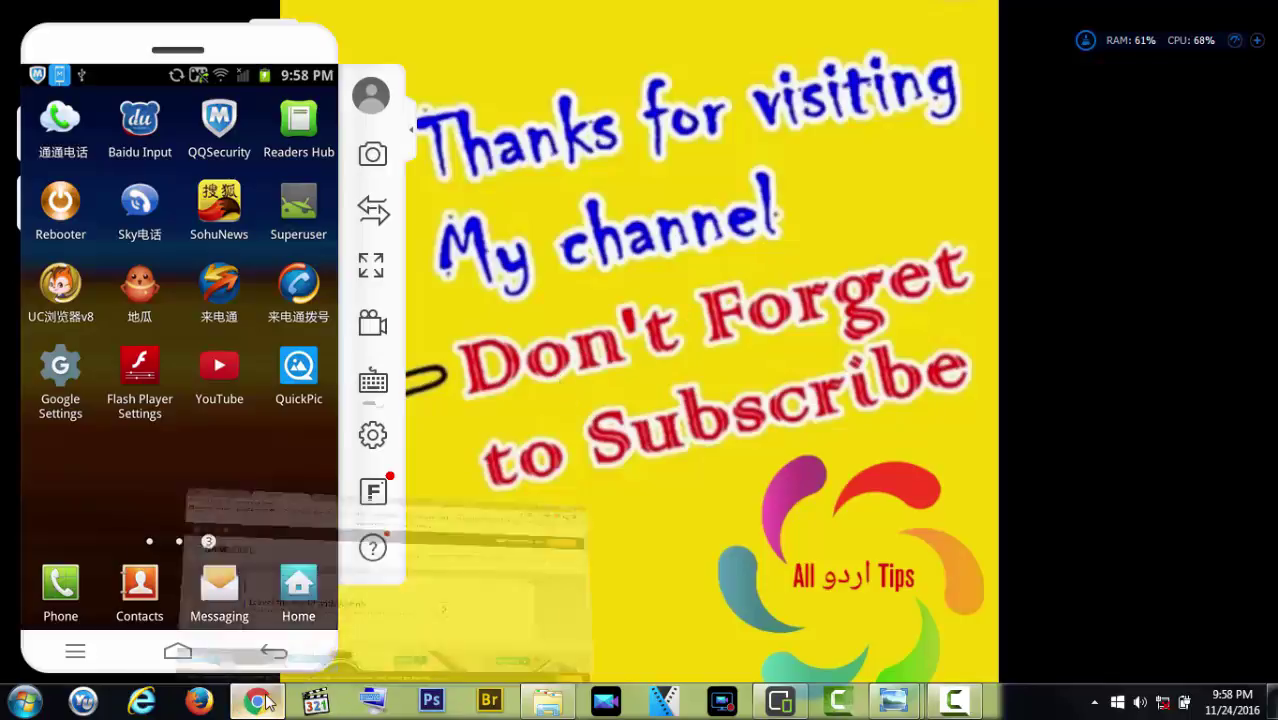
mouse_move(560, 710)
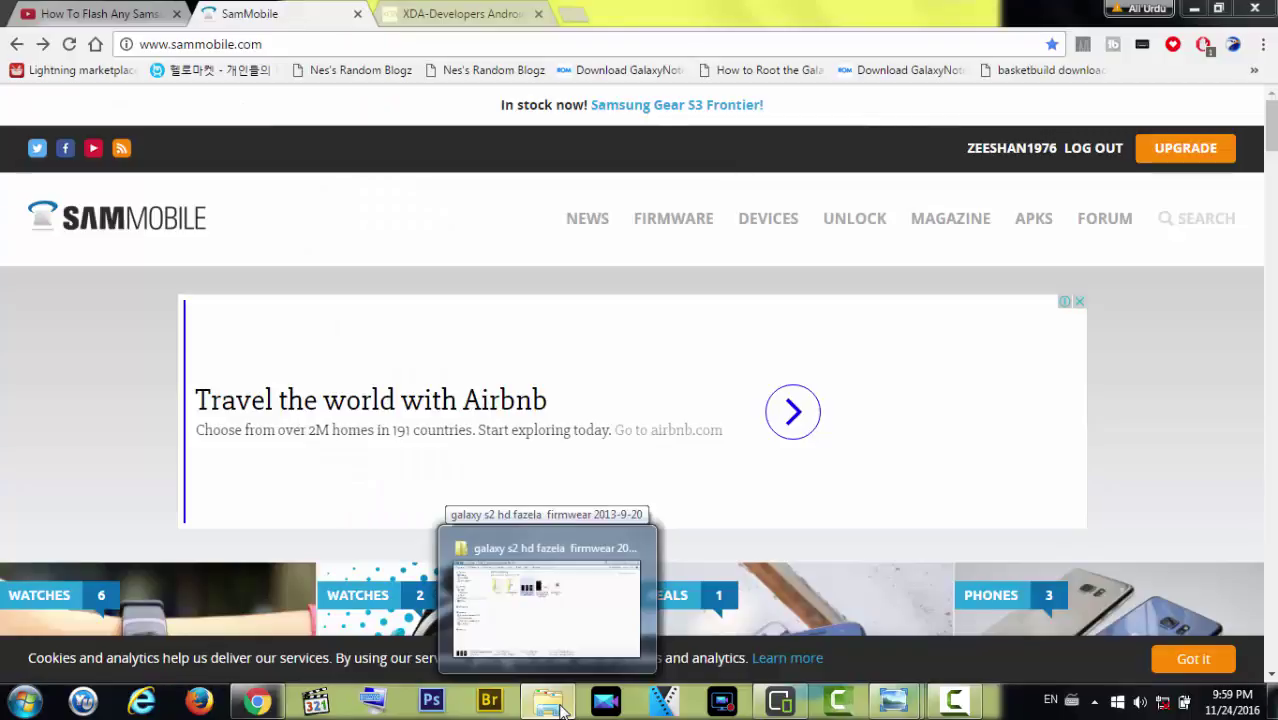
left_click(563, 620)
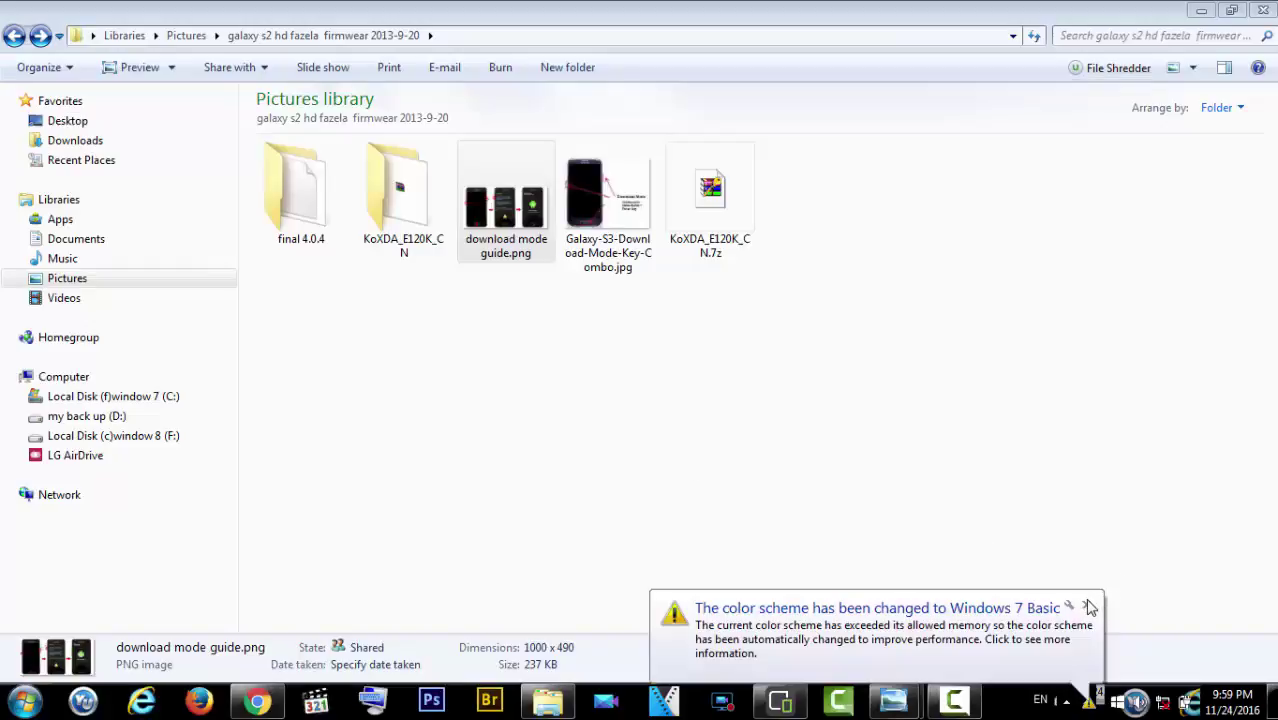
left_click(1085, 606)
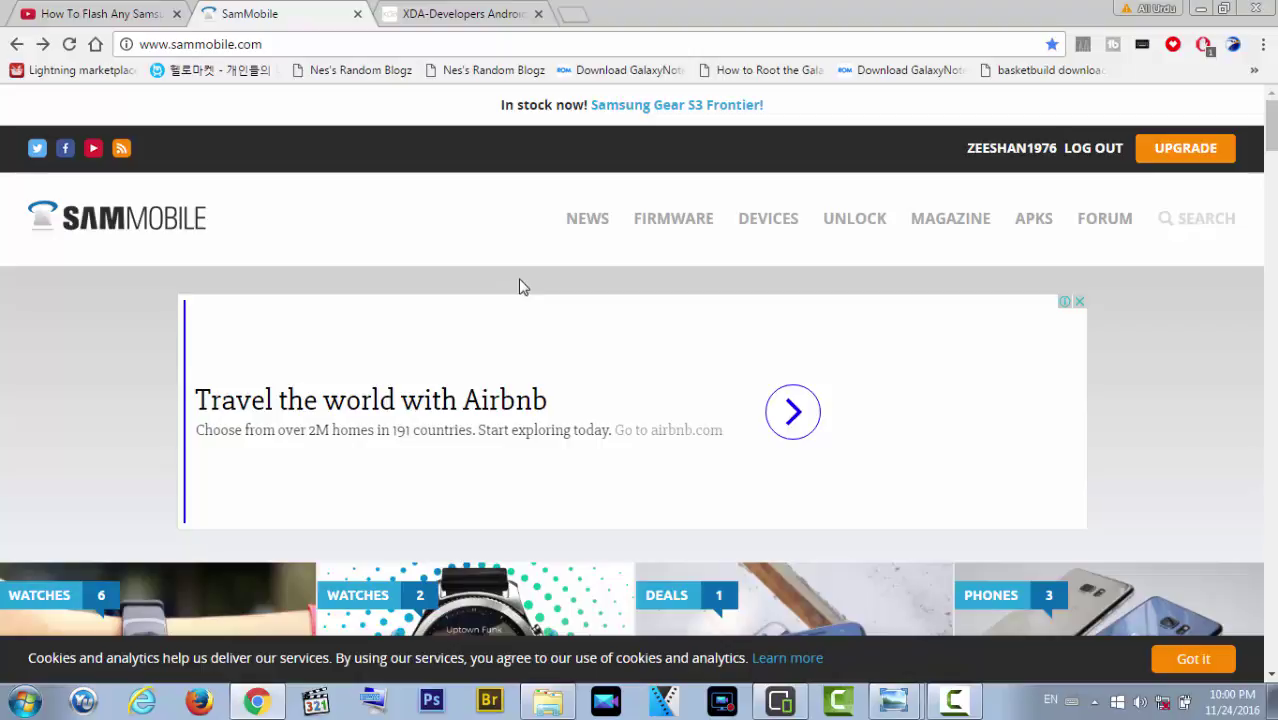
Open SamMobile's firmware section in Chrome and search for the model number SHV-E250K.
left_click(677, 230)
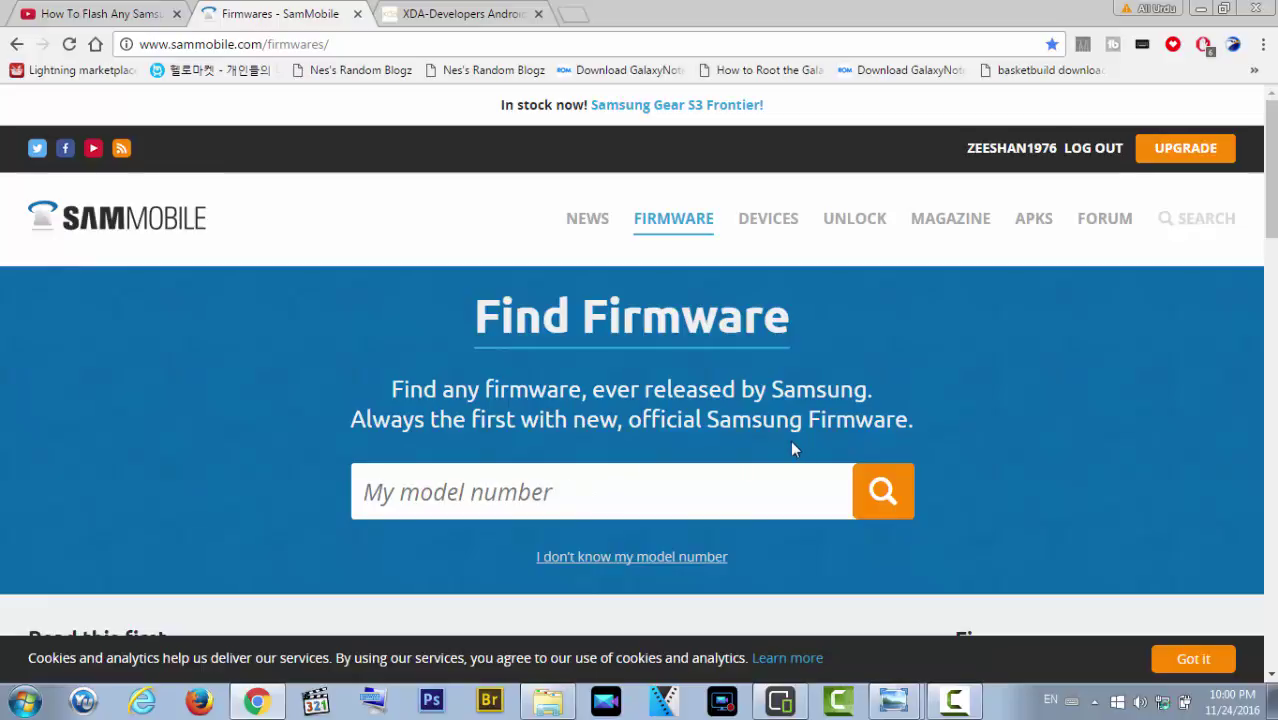
right_click(552, 484)
left_click(597, 285)
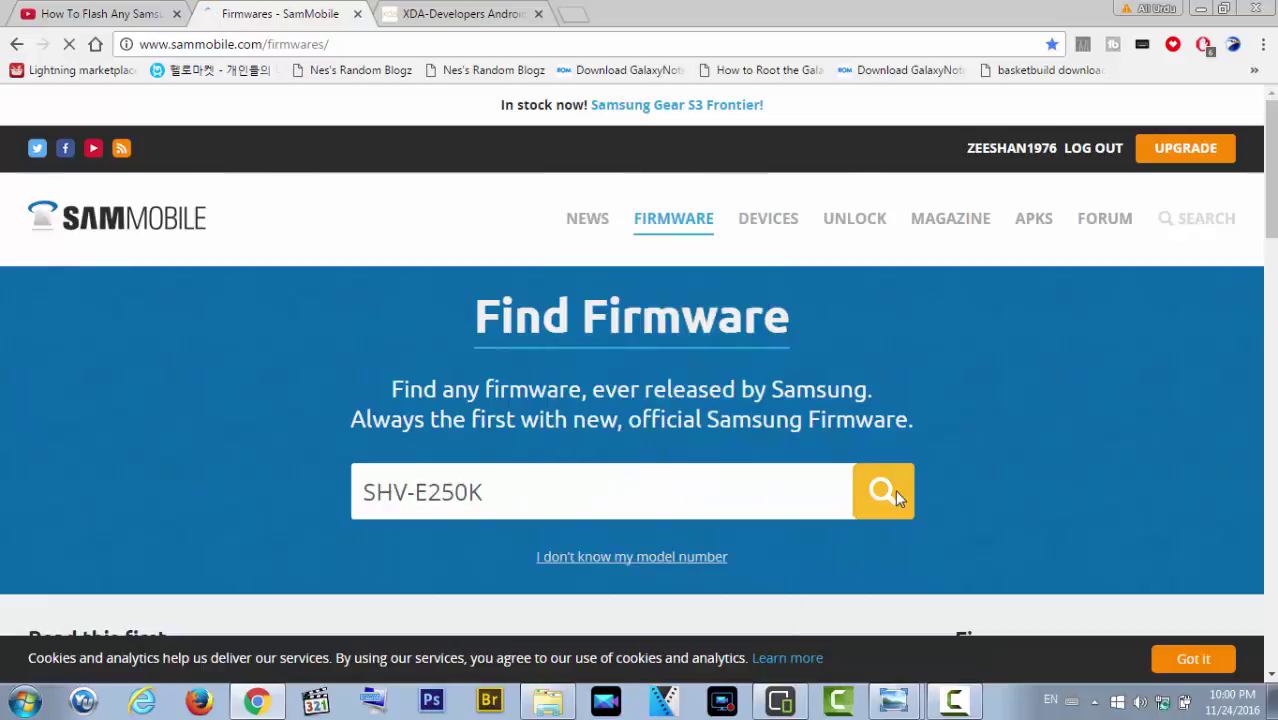
left_click(895, 490)
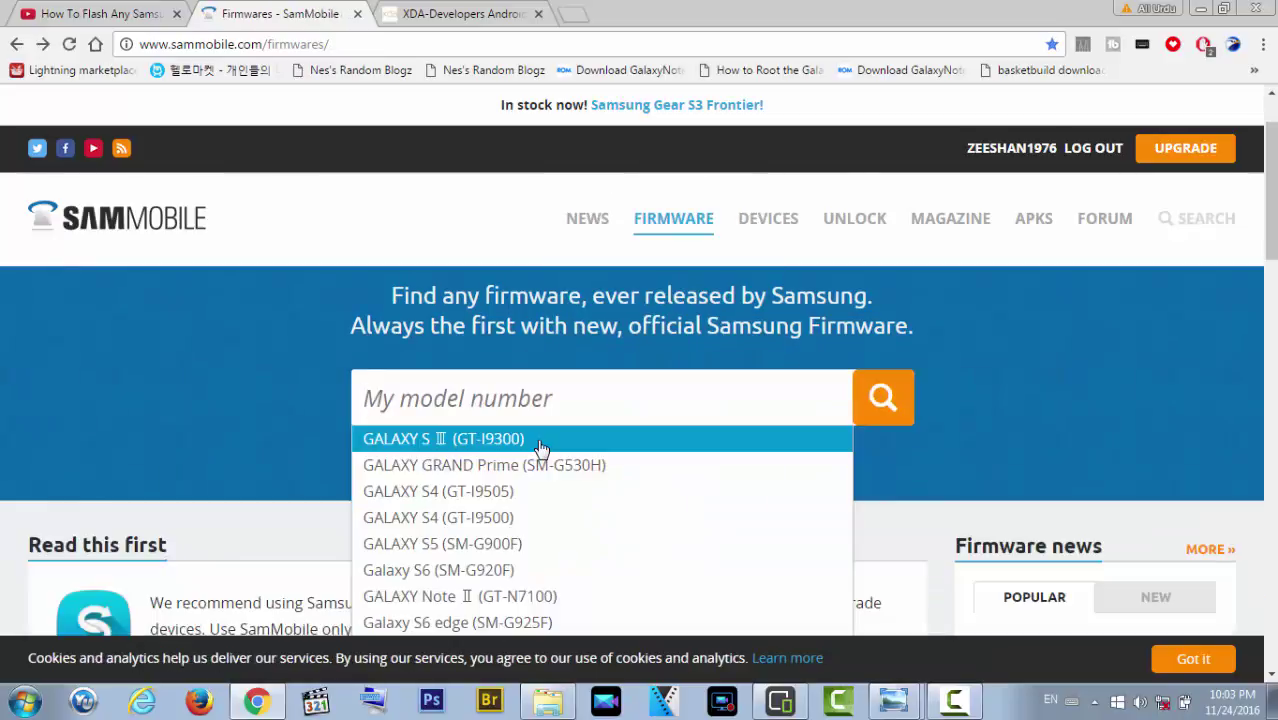
Open the firmware list for the GALAXY S III (GT-I9300) and examine the available countries, versions and dates.
left_click(540, 447)
scroll(500, 468, "down", 3)
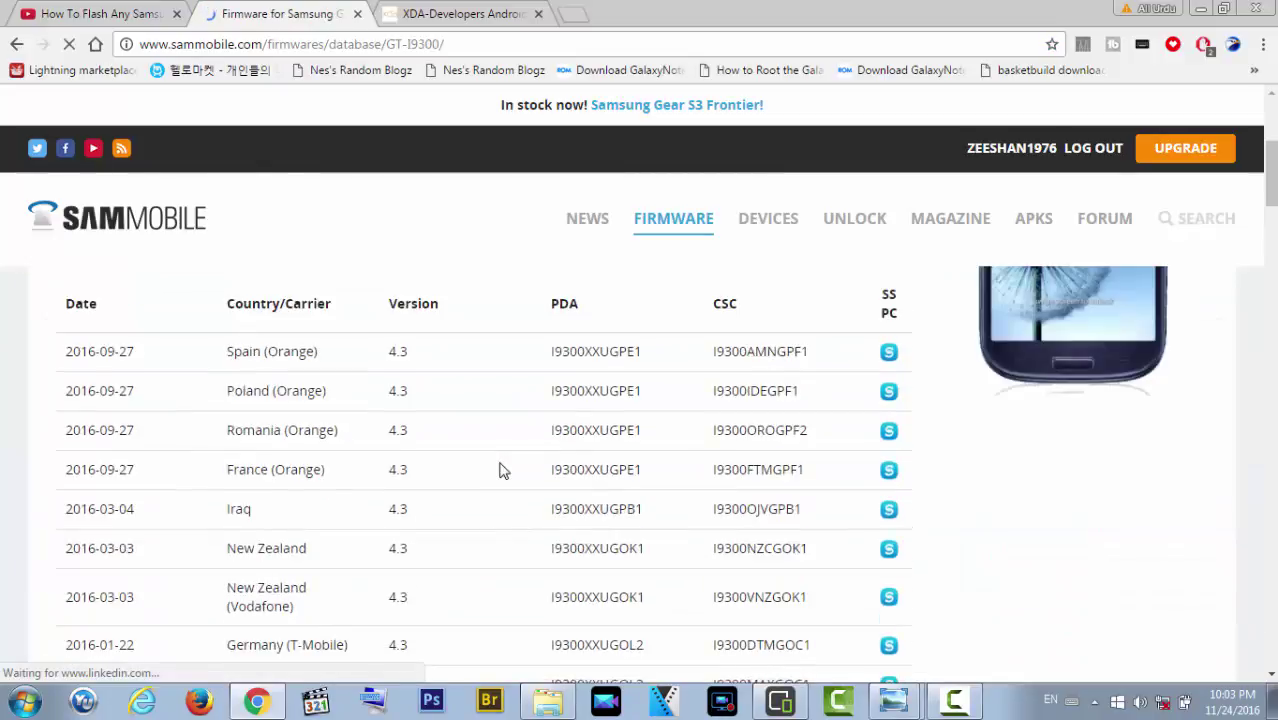
scroll(500, 466, "down", 3)
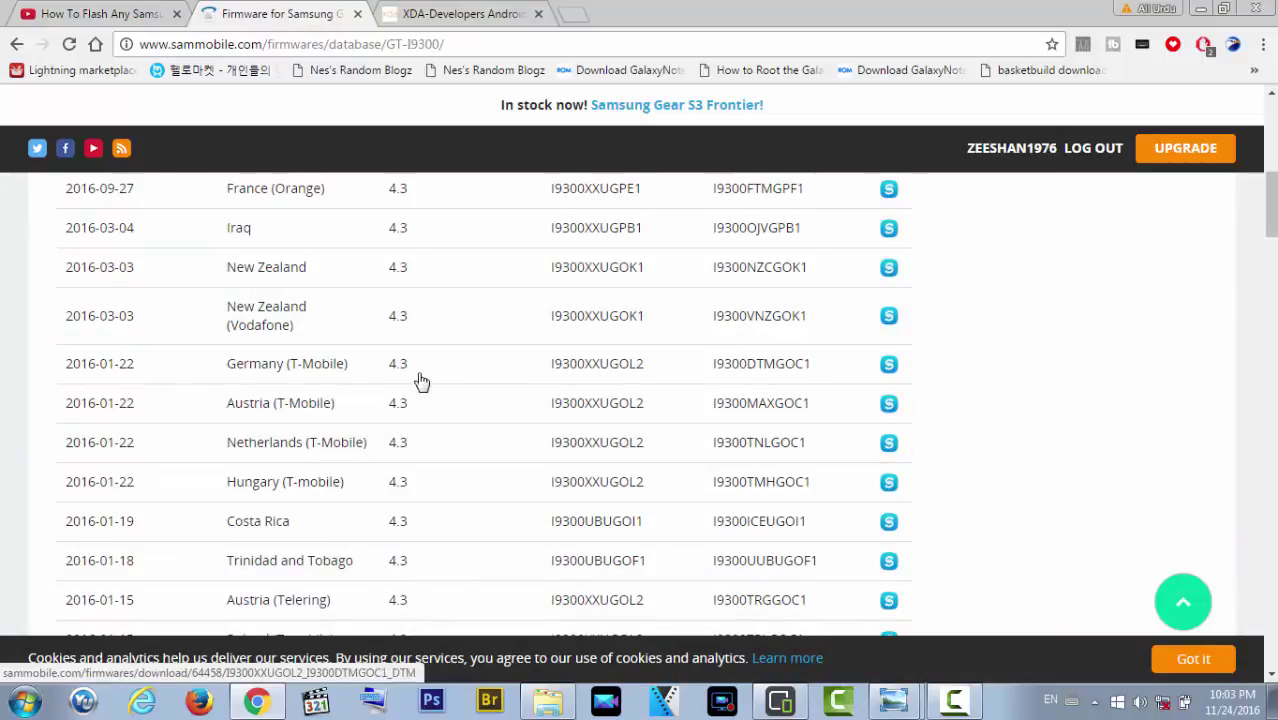
scroll(420, 510, "down", 4)
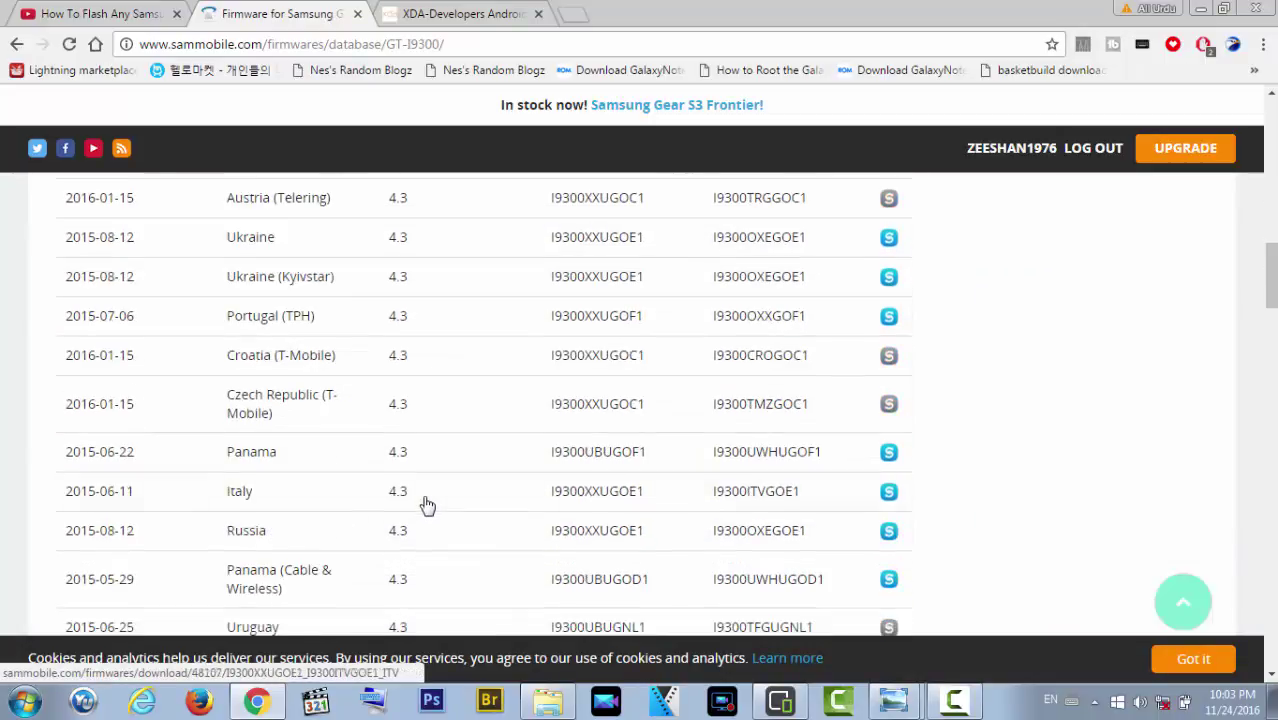
scroll(427, 505, "down", 7)
scroll(427, 495, "up", 5)
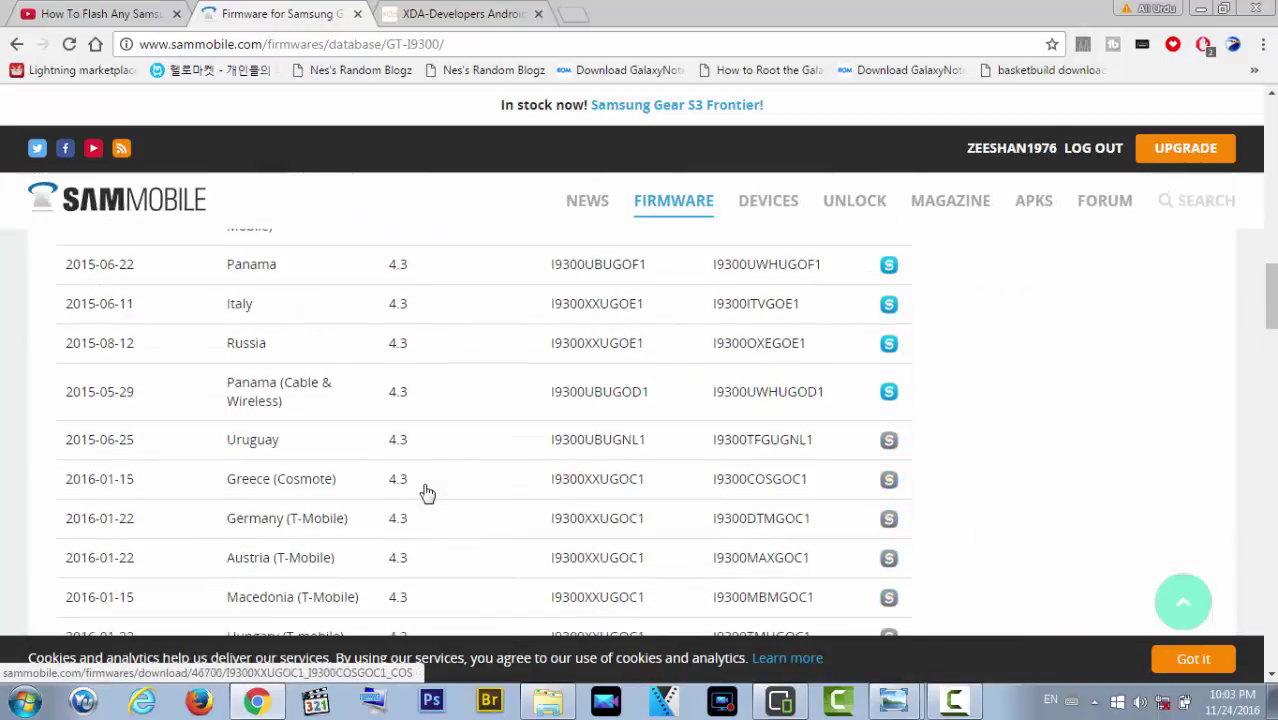
scroll(427, 492, "up", 10)
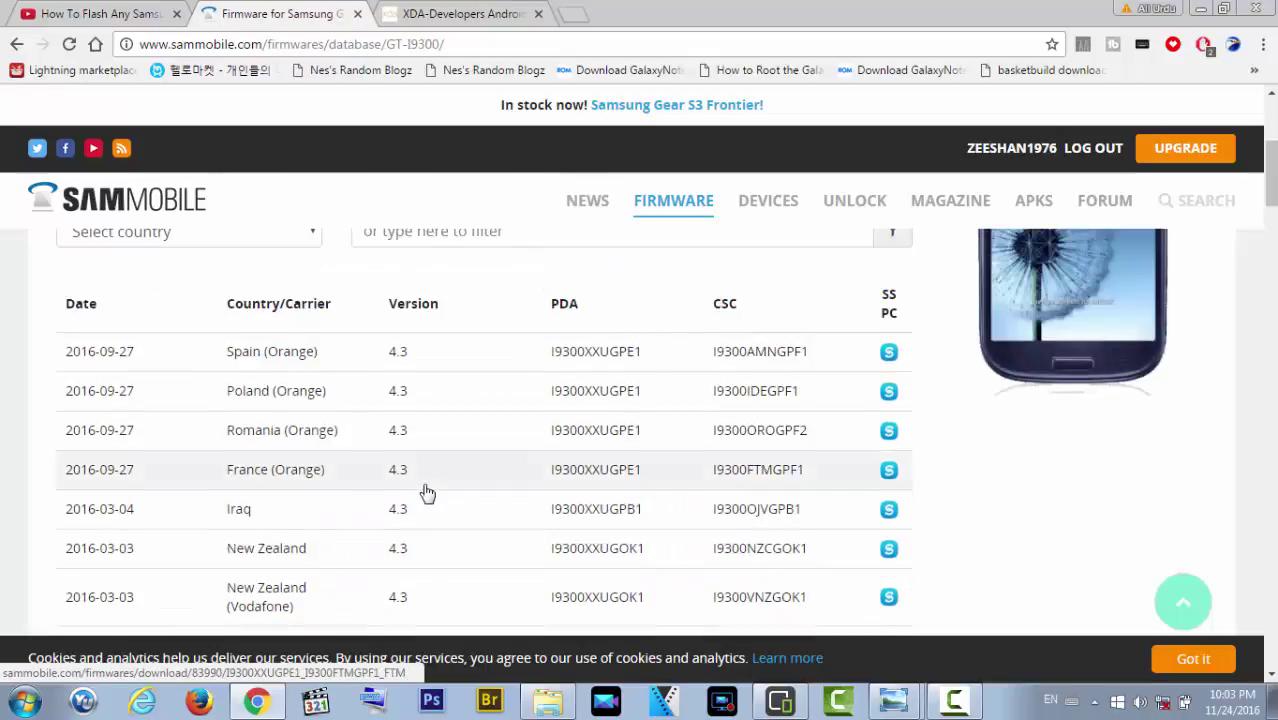
scroll(427, 493, "up", 2)
scroll(478, 500, "down", 3)
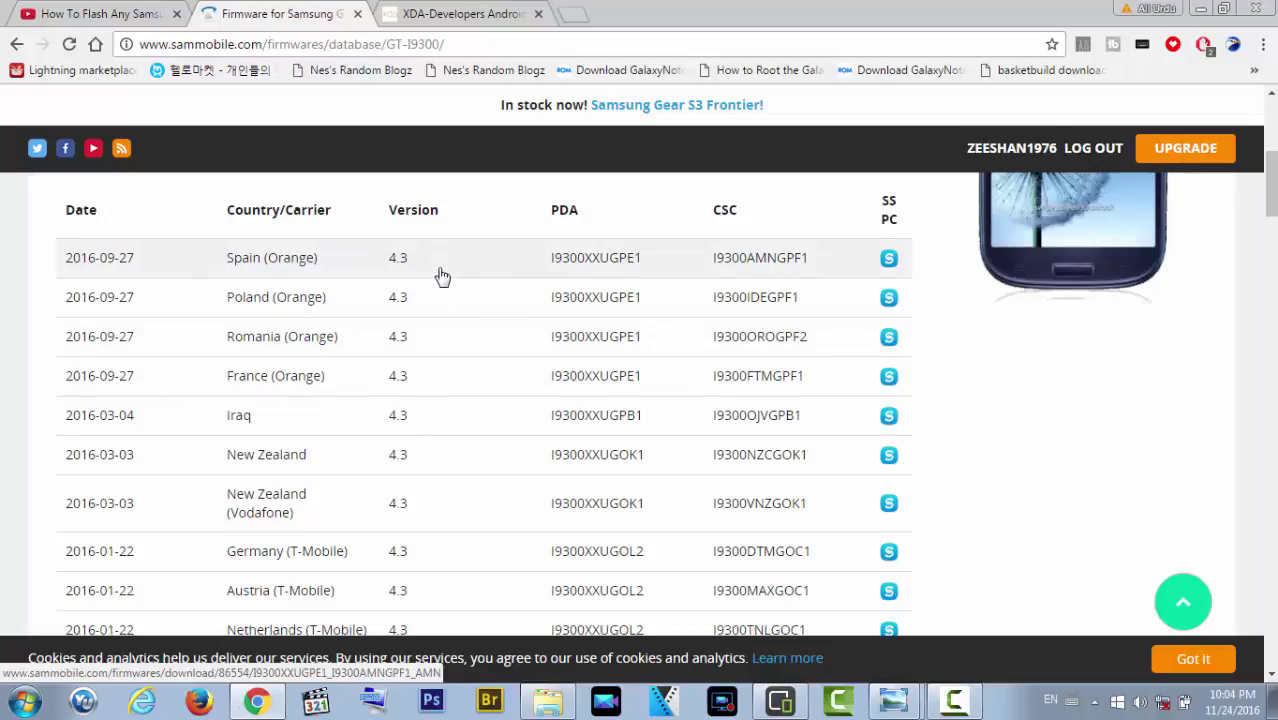
scroll(440, 285, "down", 10)
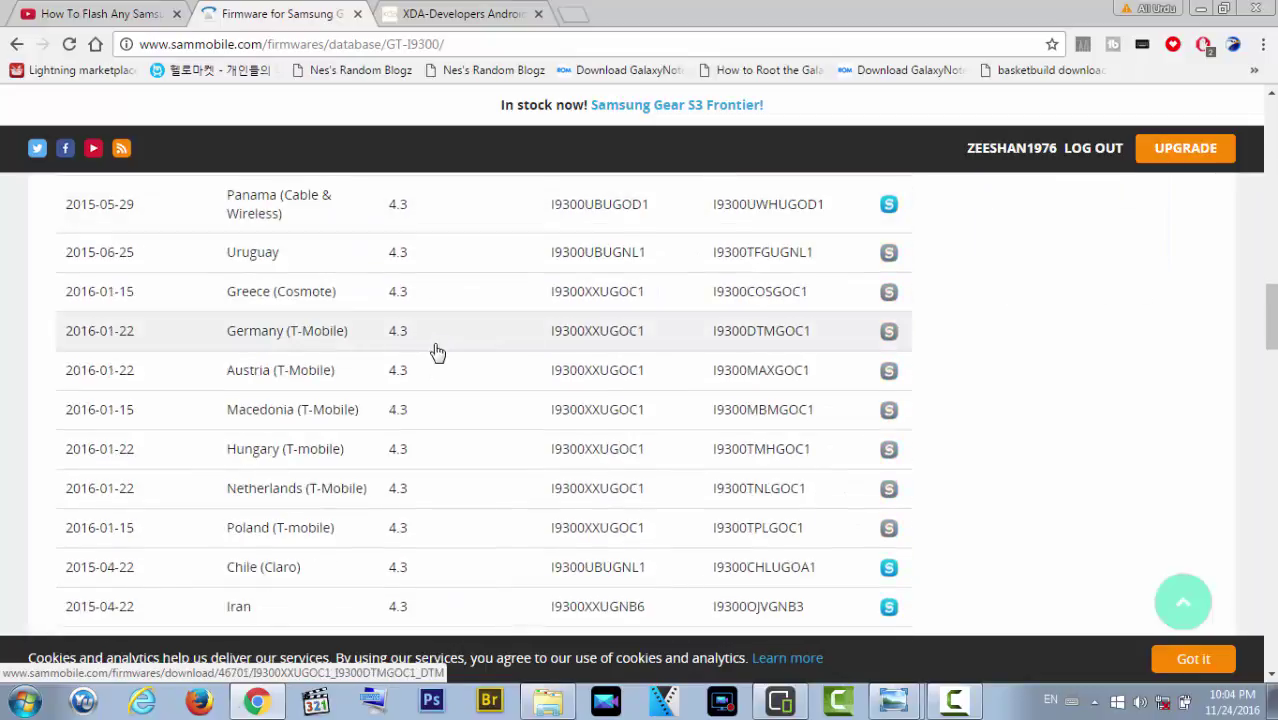
scroll(437, 350, "up", 7)
scroll(437, 352, "up", 8)
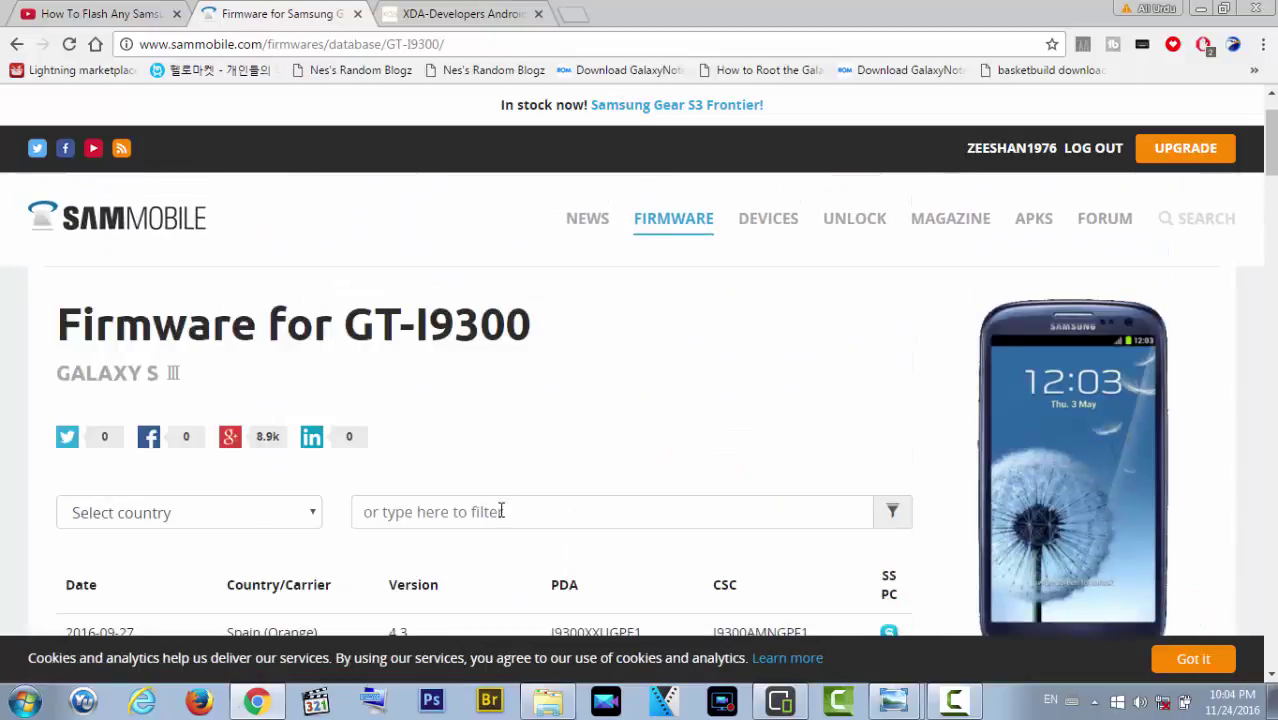
scroll(451, 542, "down", 4)
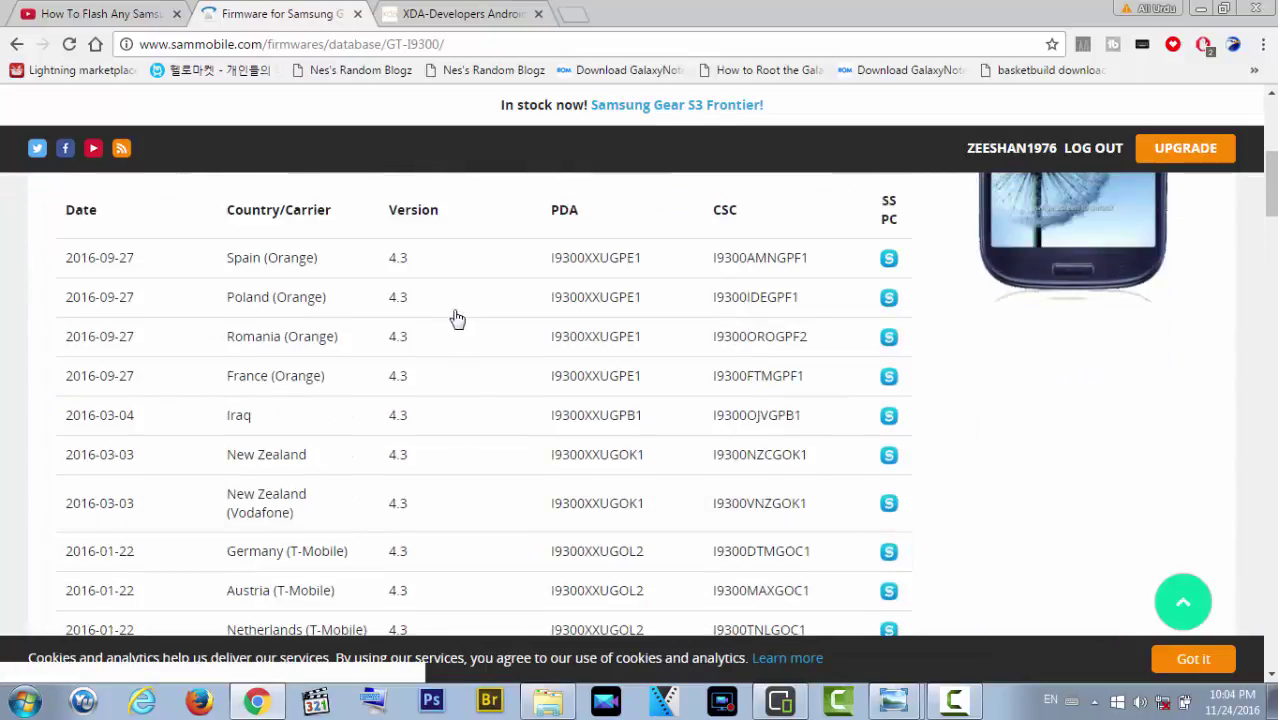
Open the Spain (Orange) 4.3 firmware dated 2016-09-27, review its details and choose the regular download.
left_click(433, 264)
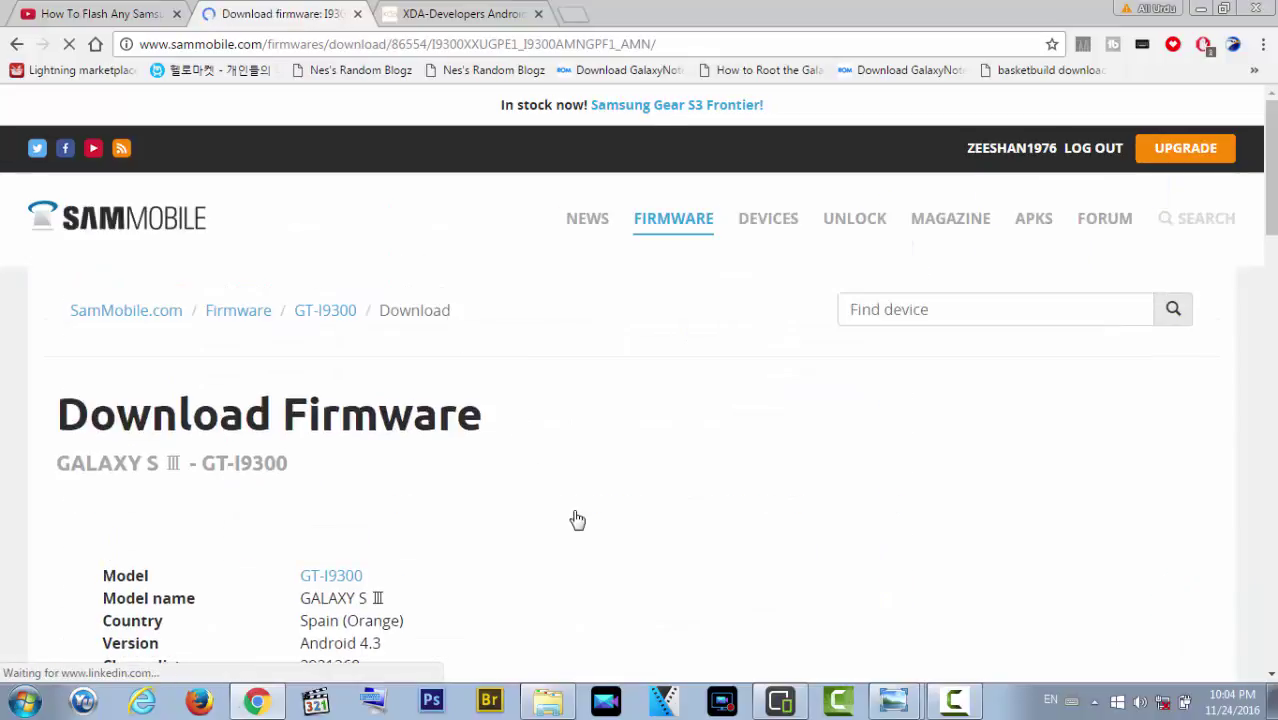
scroll(551, 519, "down", 4)
scroll(548, 519, "down", 1)
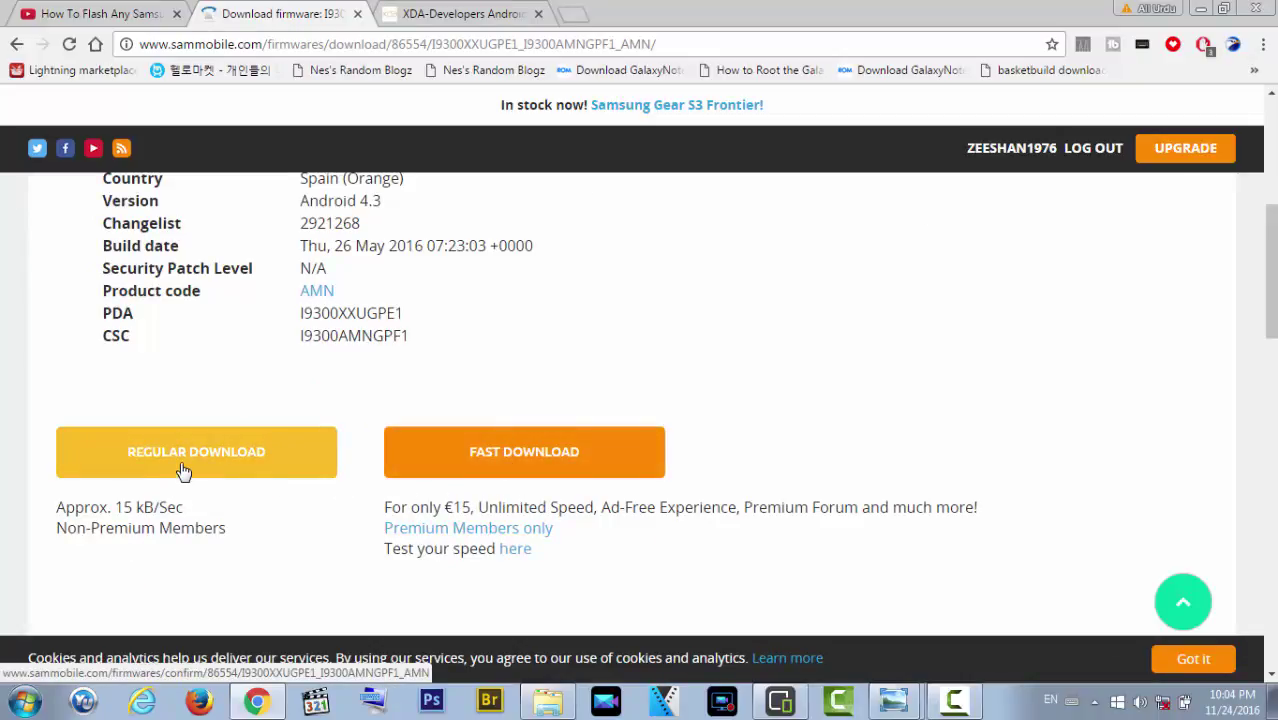
scroll(181, 470, "up", 2)
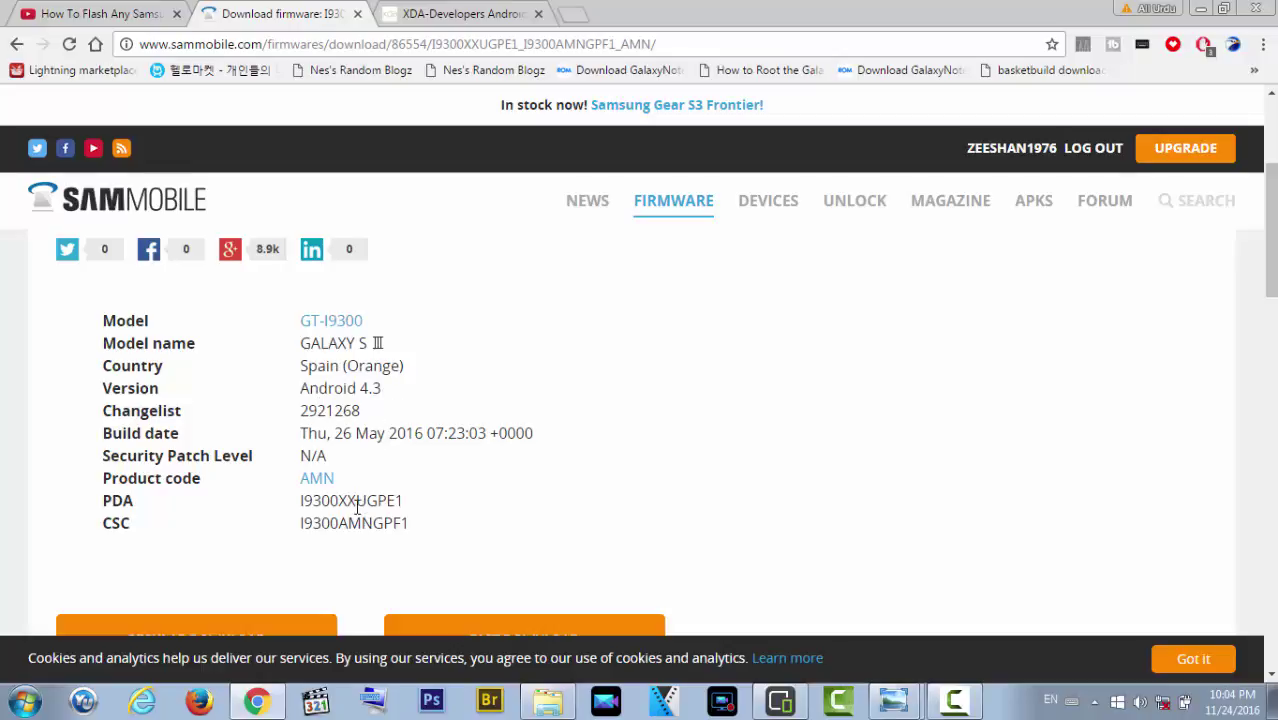
scroll(300, 480, "down", 2)
left_click(262, 462)
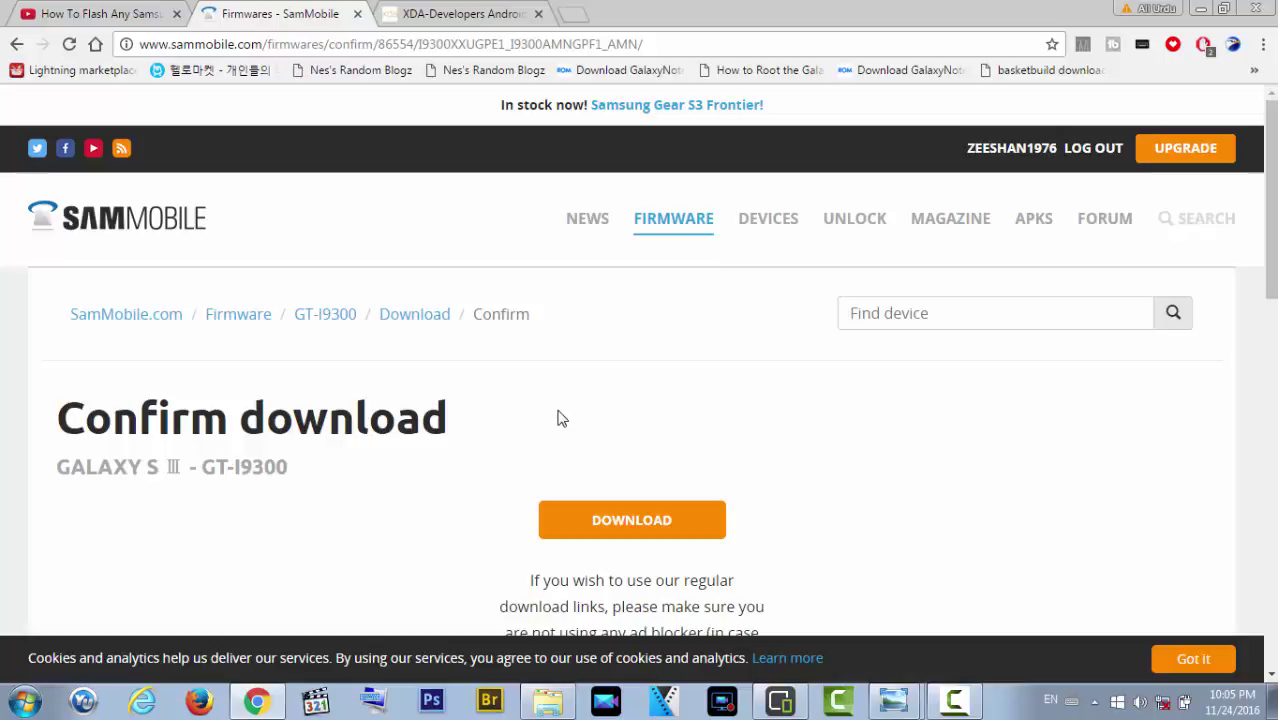
Search the XDA Developers site for SHV-E250K and look through the first page of results.
key("alt+Tab")
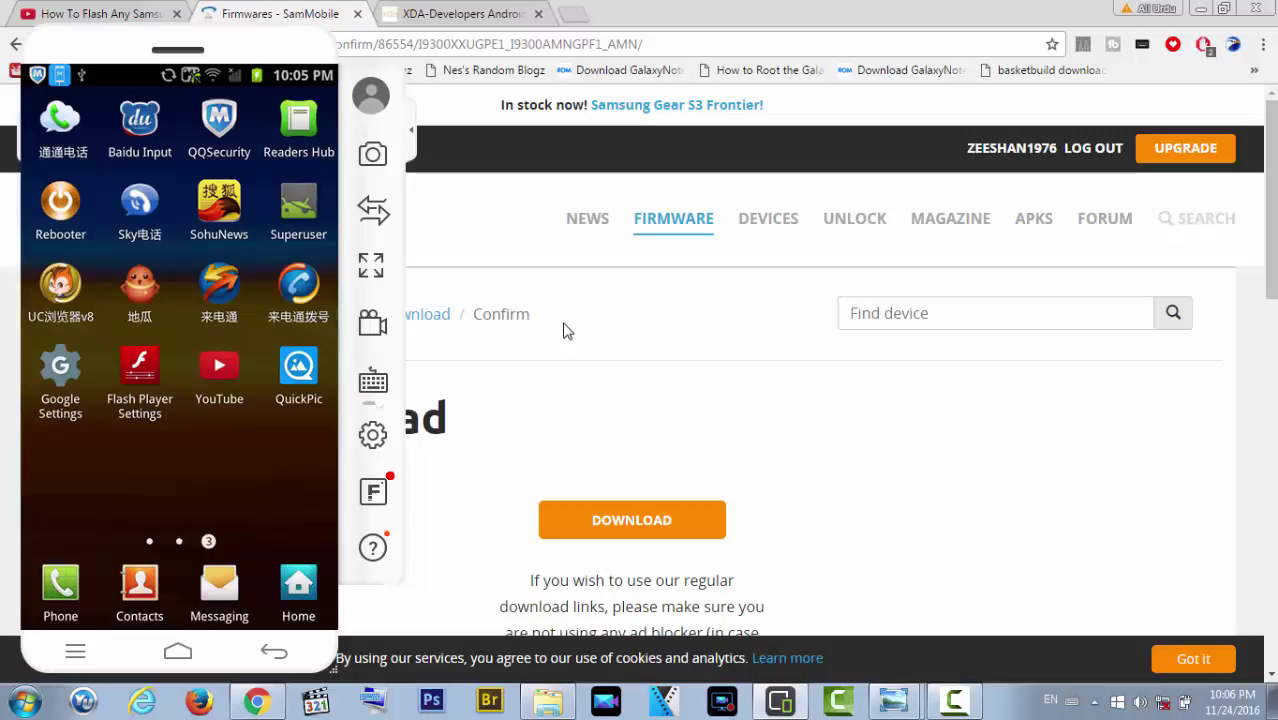
left_click(442, 14)
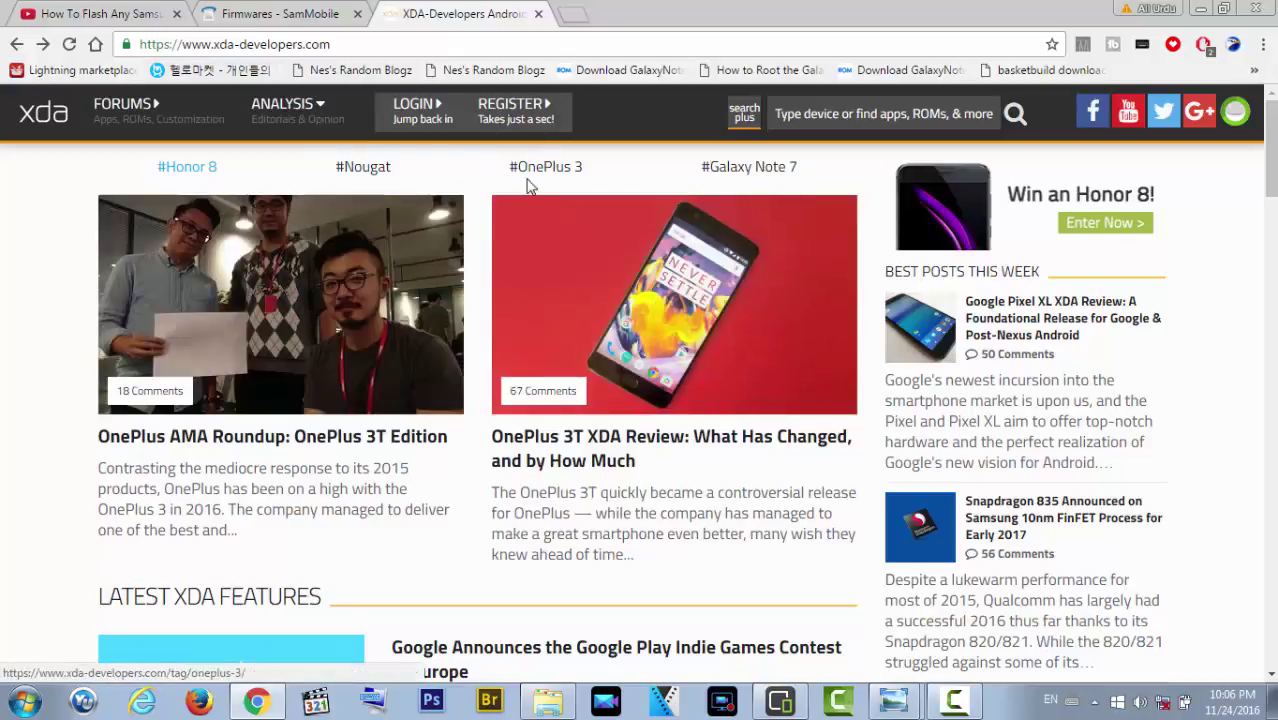
right_click(851, 113)
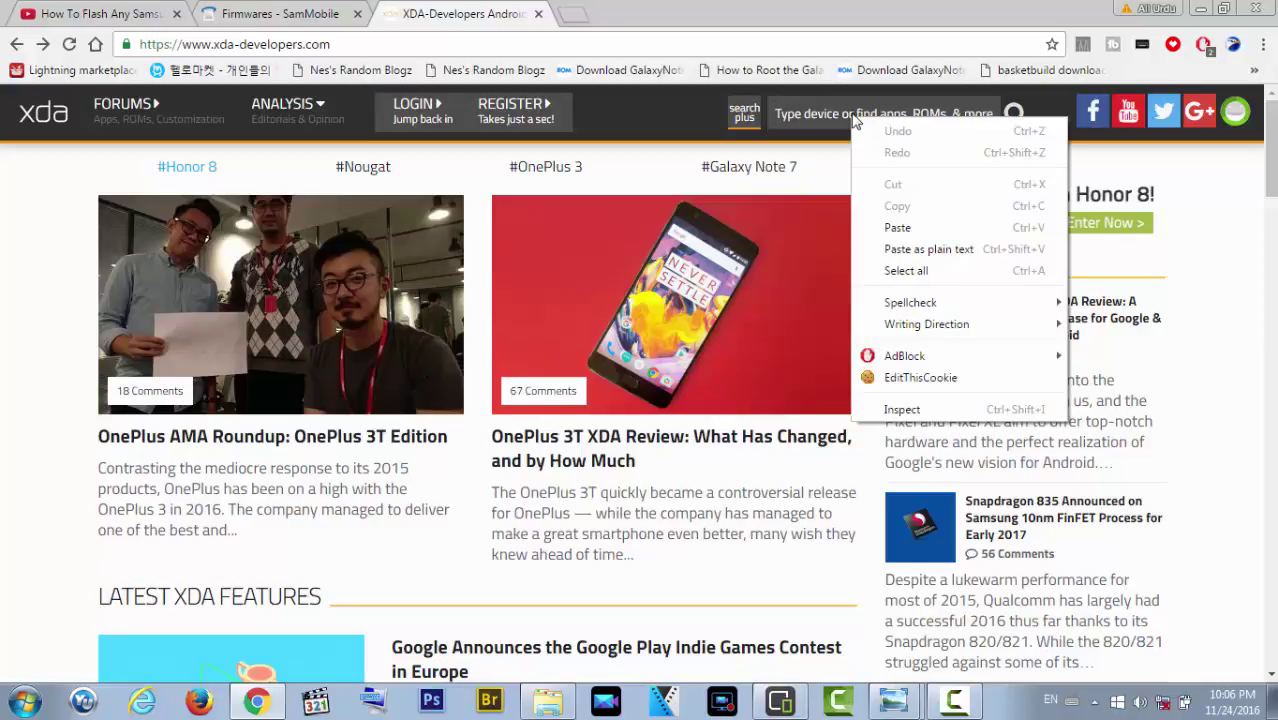
left_click(893, 225)
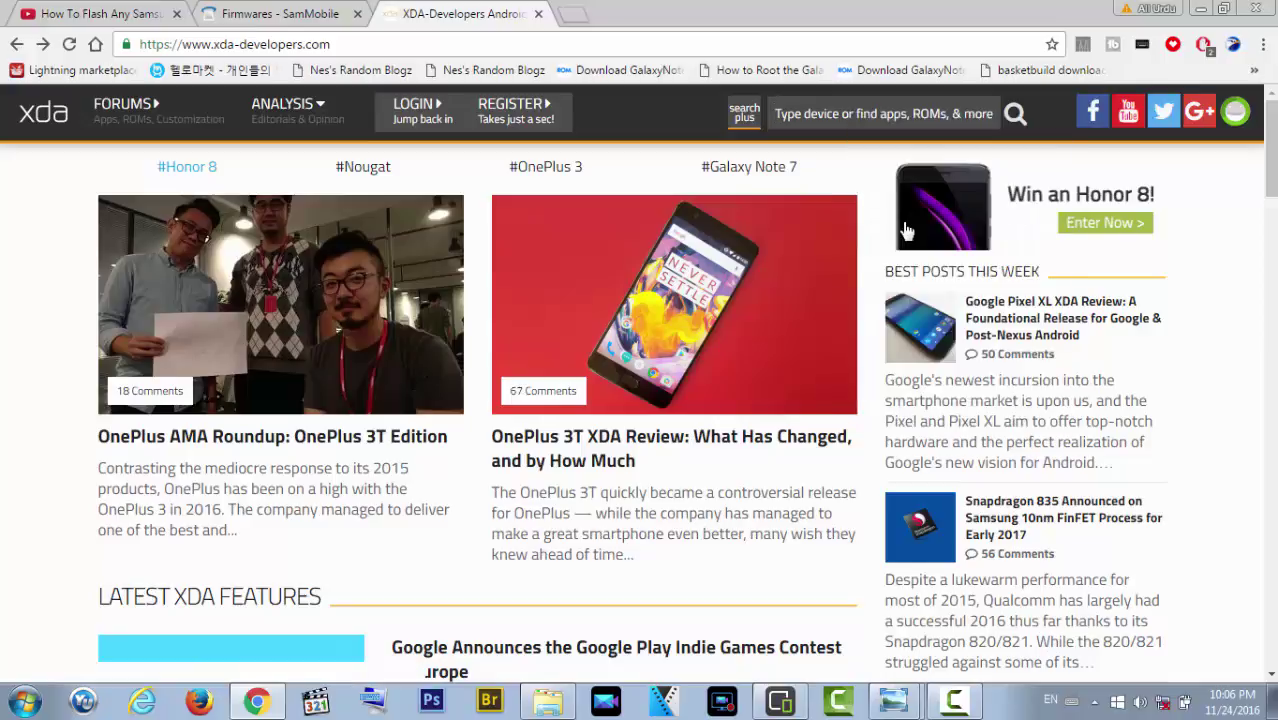
left_click(1015, 113)
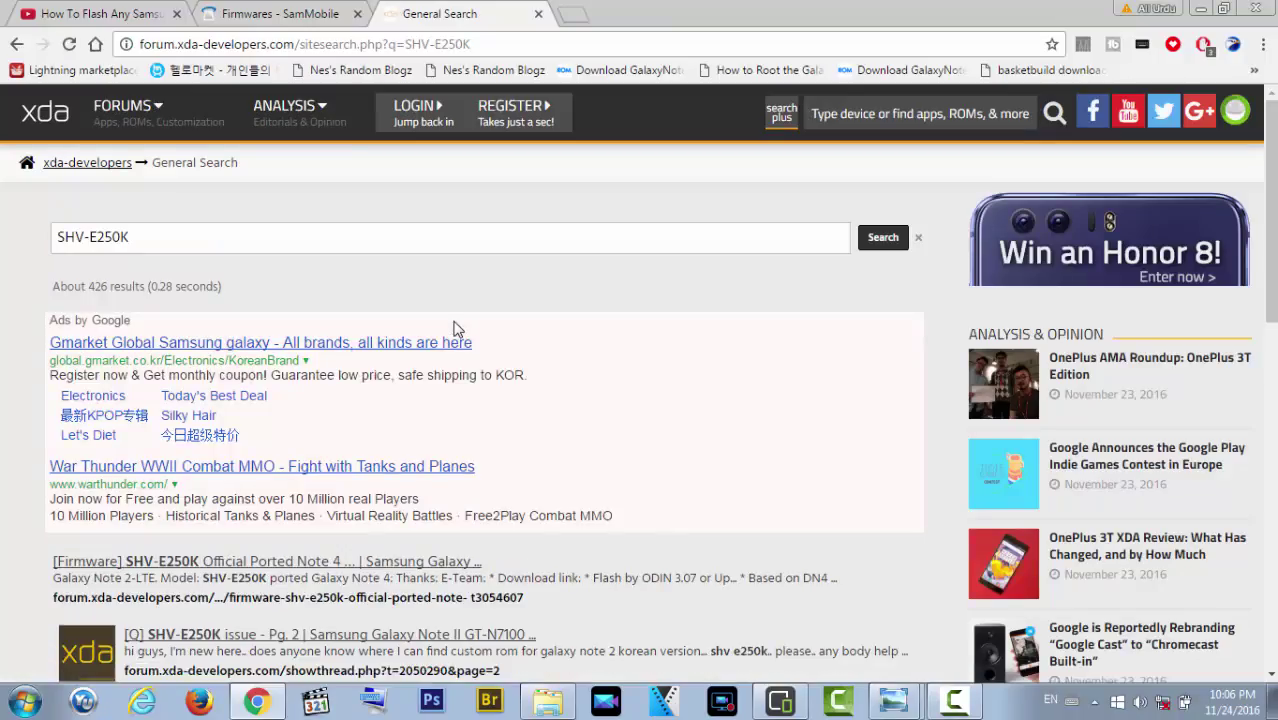
scroll(448, 470, "down", 3)
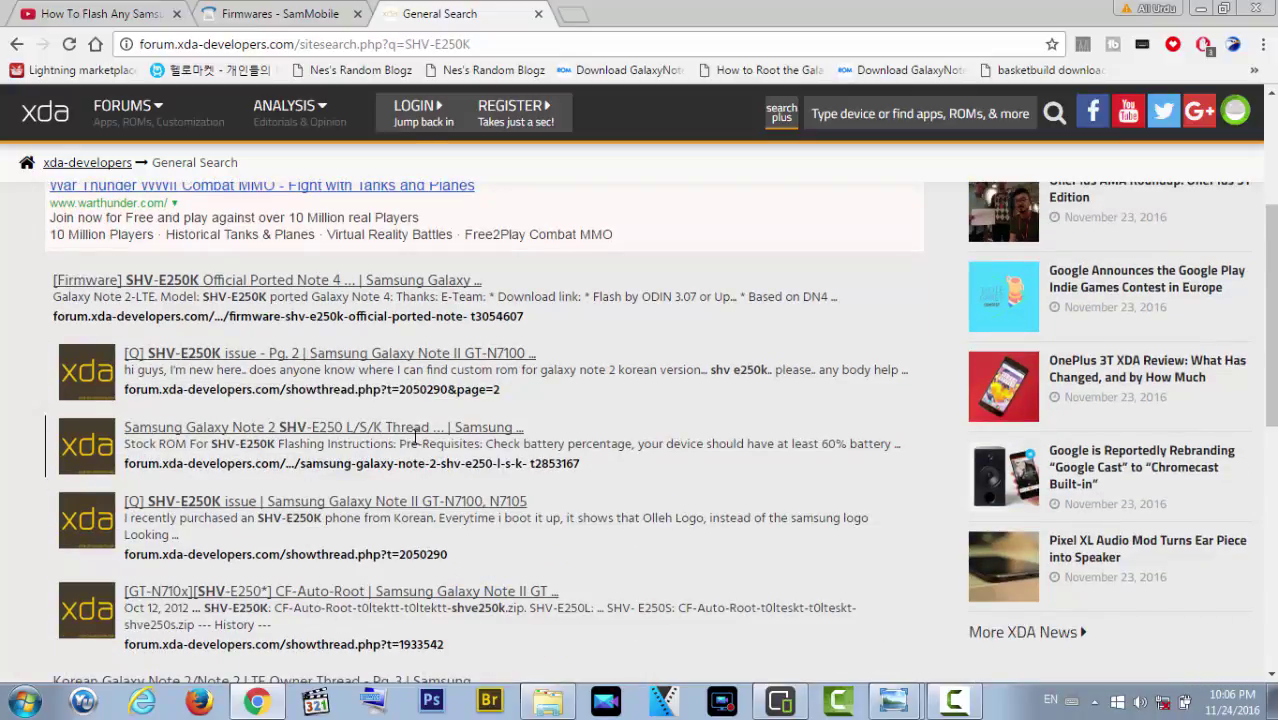
scroll(422, 422, "down", 3)
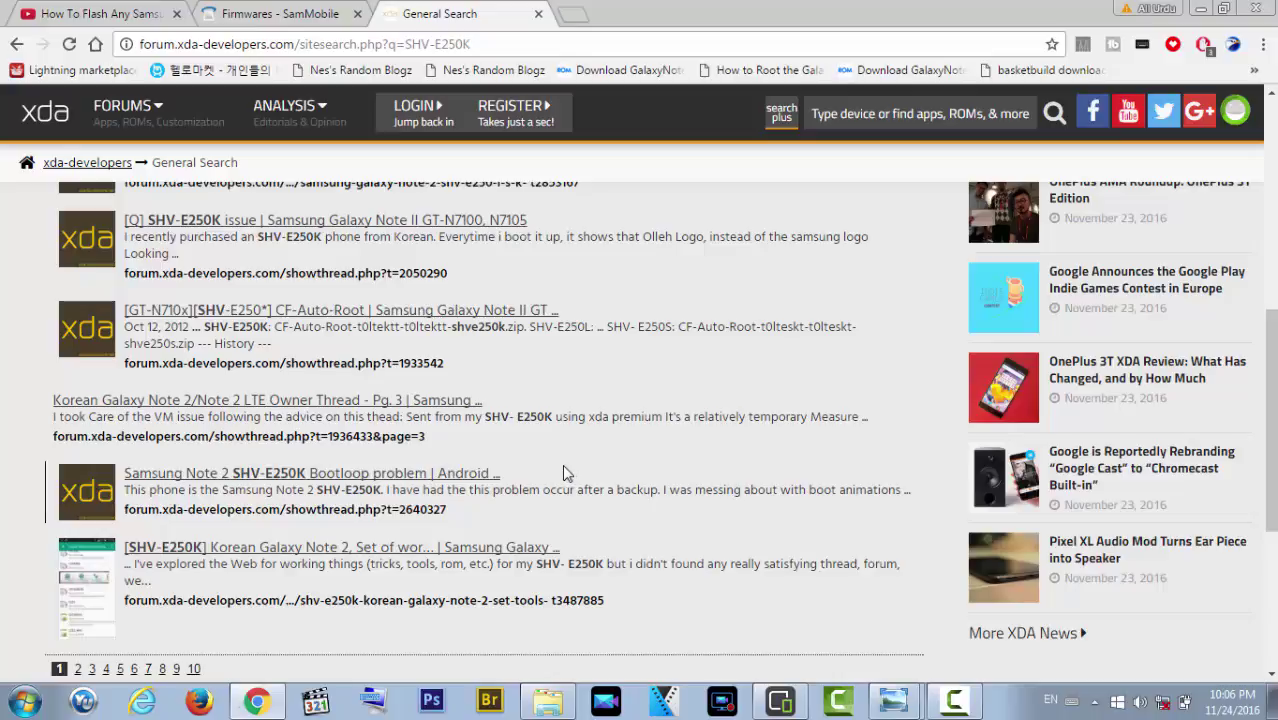
scroll(323, 538, "down", 3)
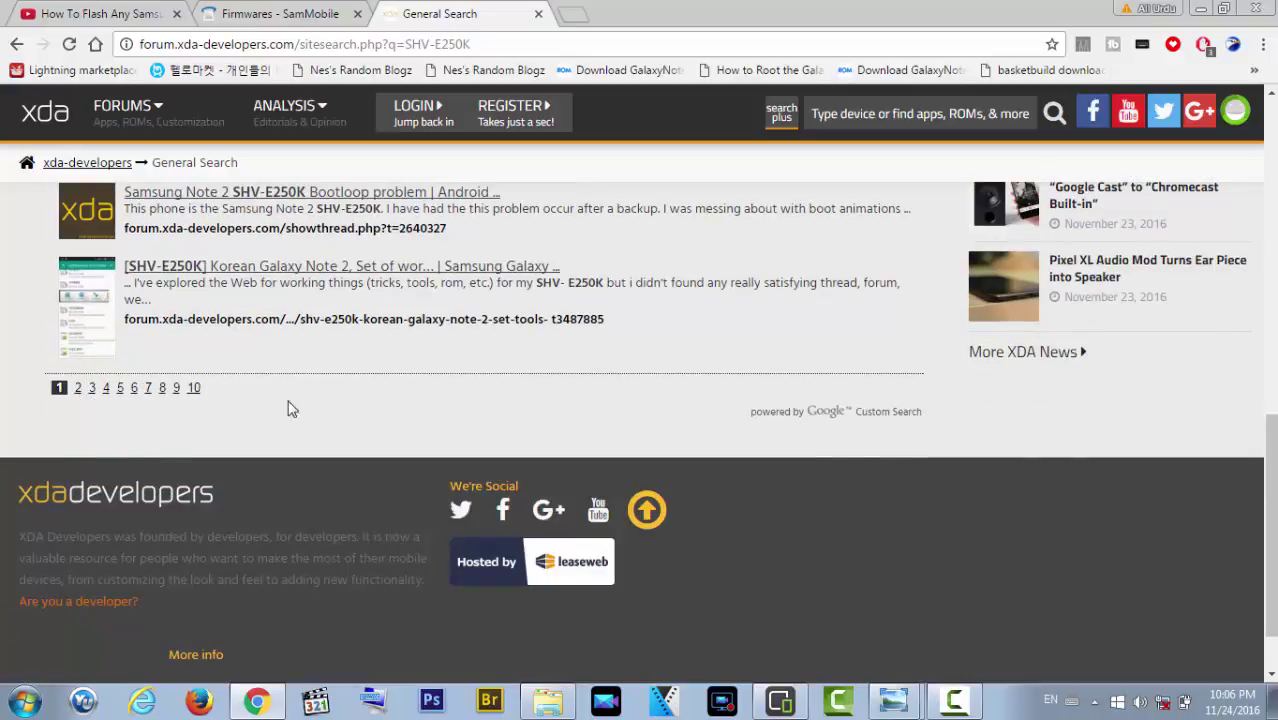
scroll(341, 419, "up", 3)
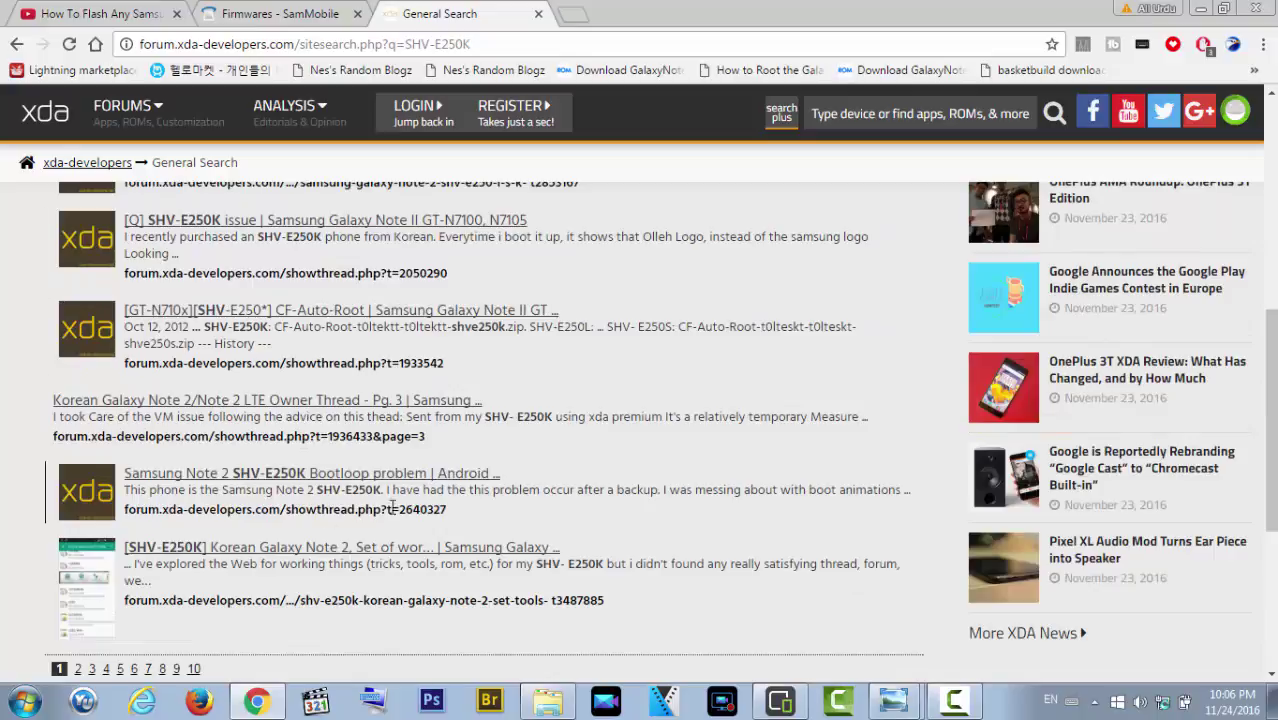
scroll(392, 507, "up", 4)
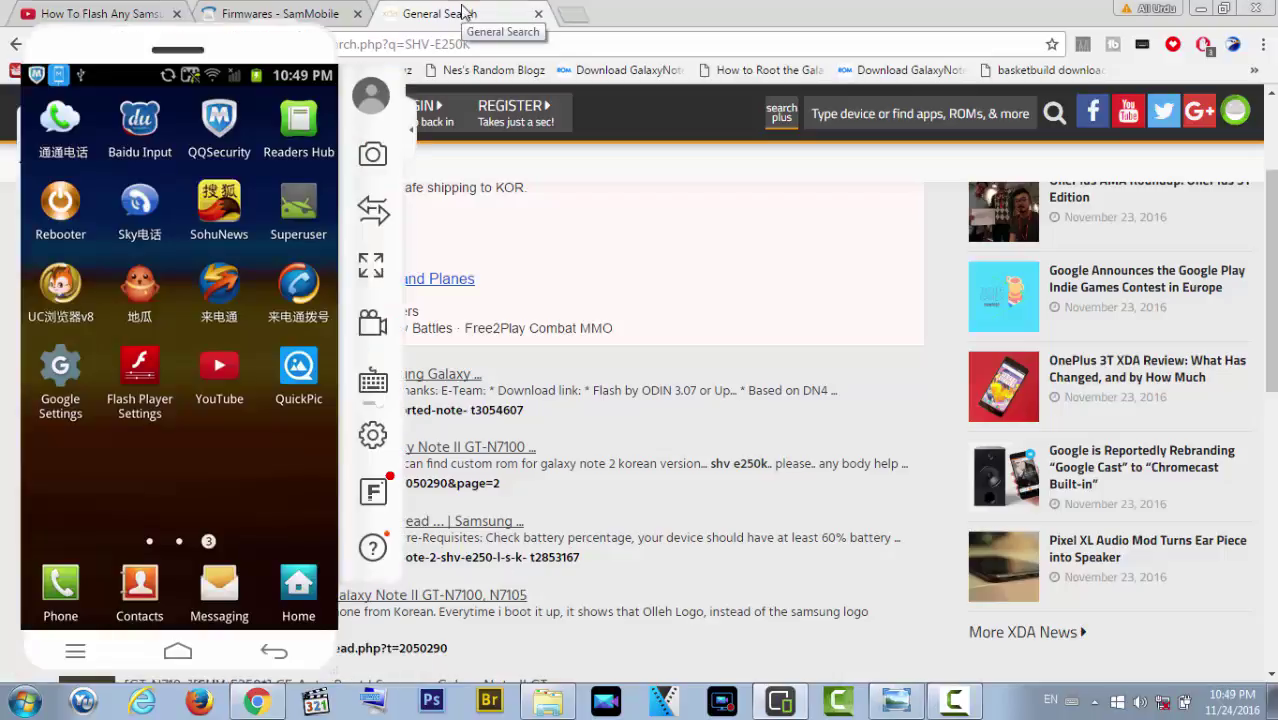
Show the mirrored phone screen, go to its second app page and return to the XDA search results.
left_click(462, 12)
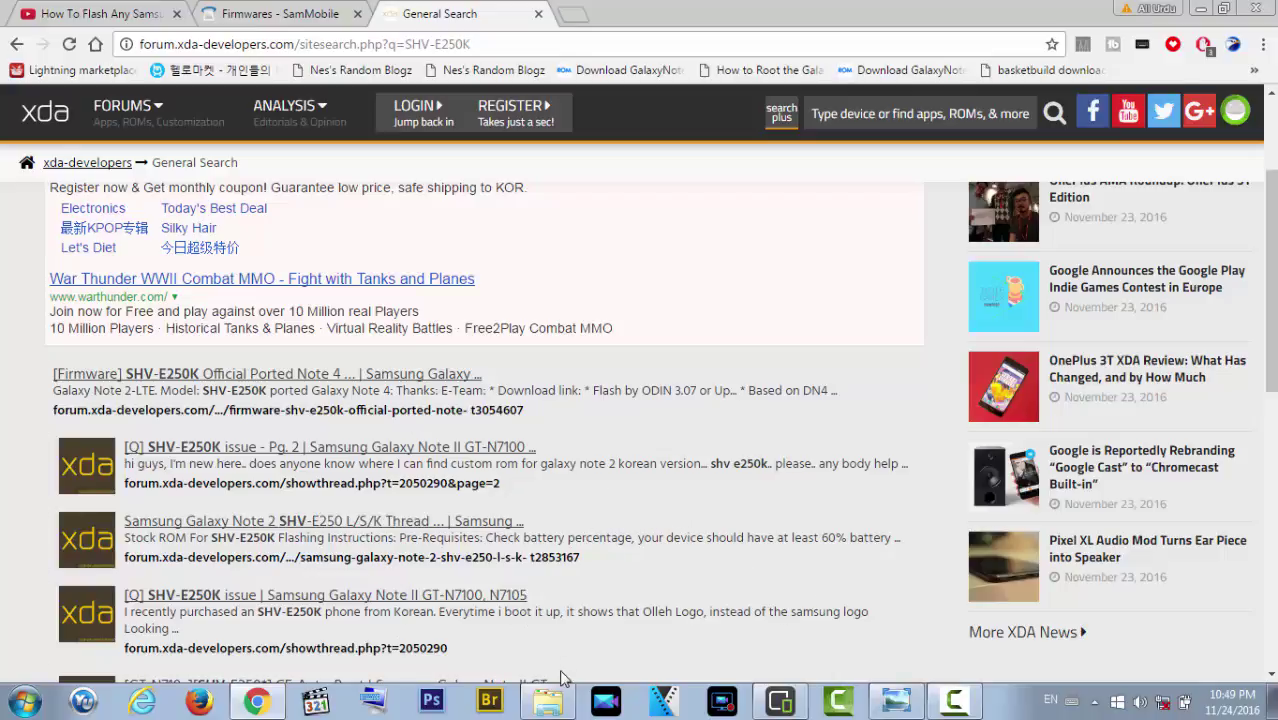
mouse_move(893, 703)
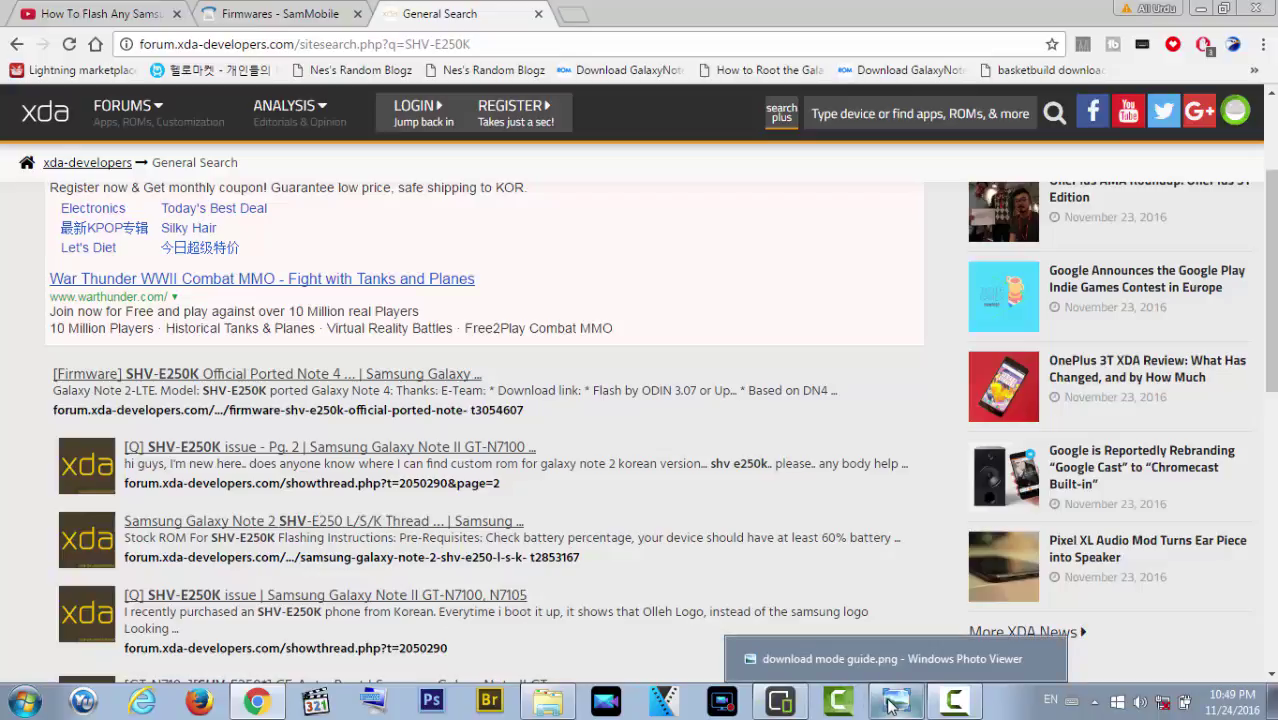
left_click(785, 704)
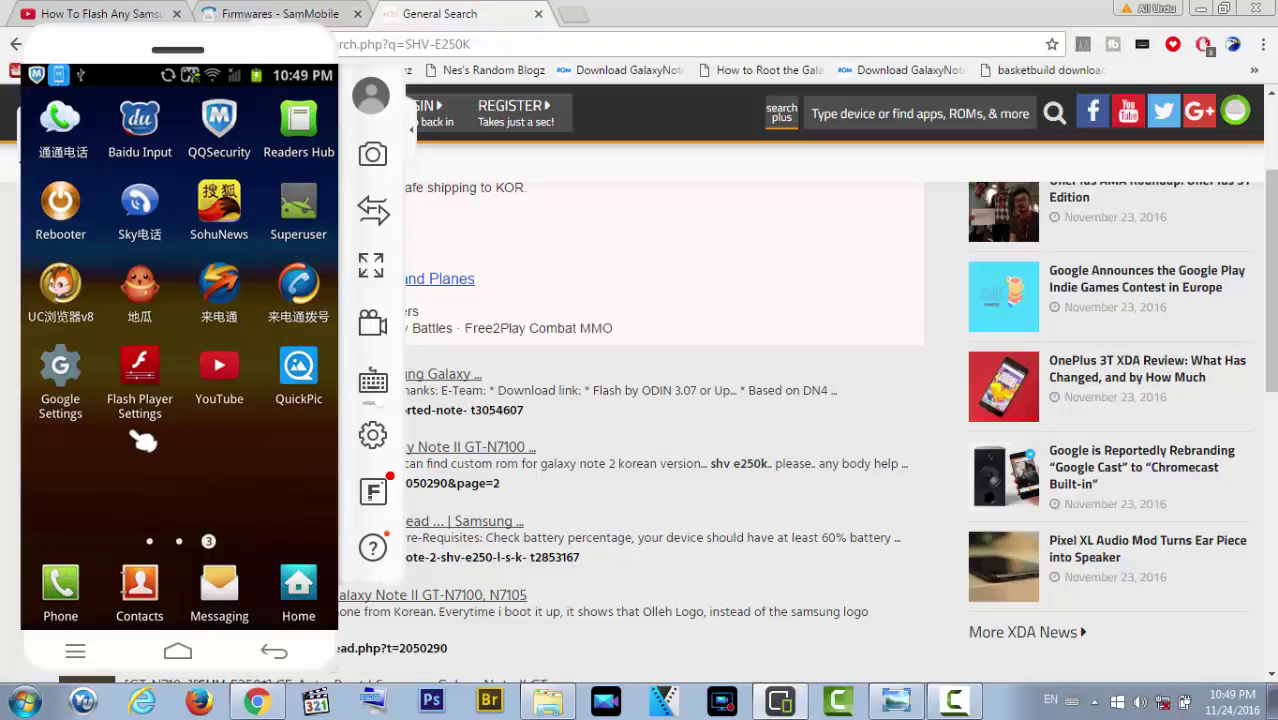
left_click_drag(137, 420, 290, 430)
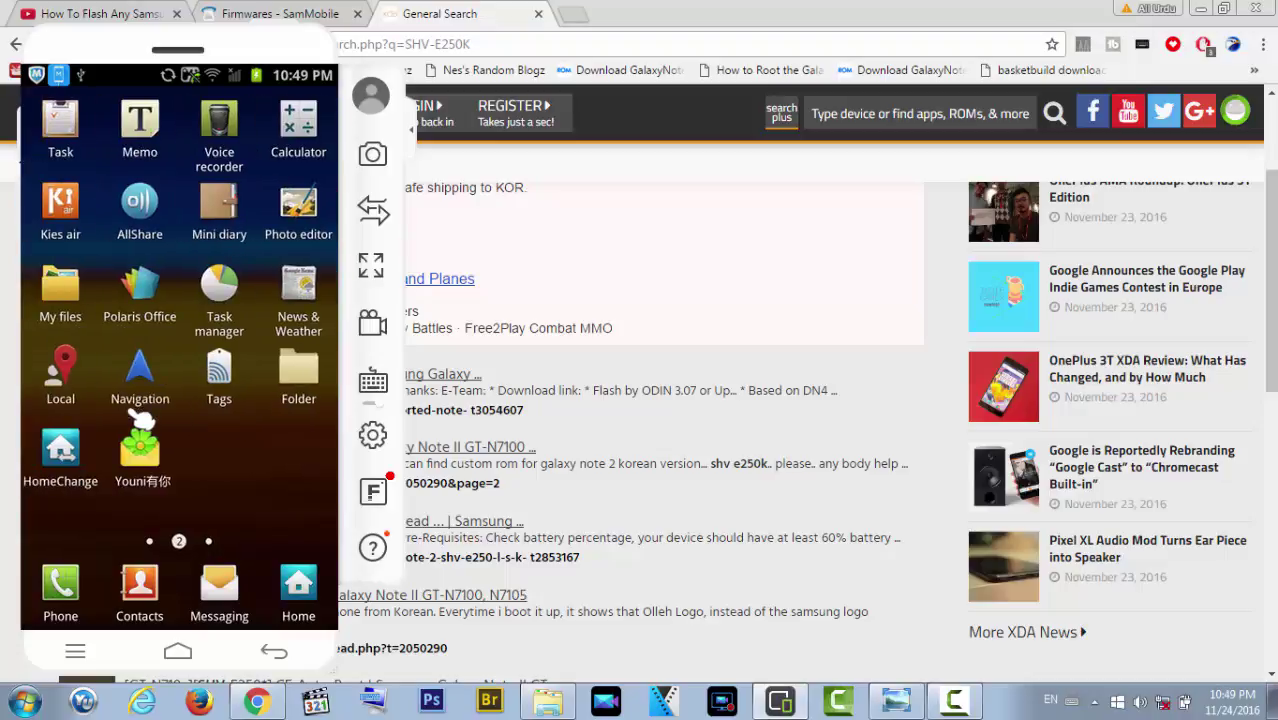
left_click(655, 128)
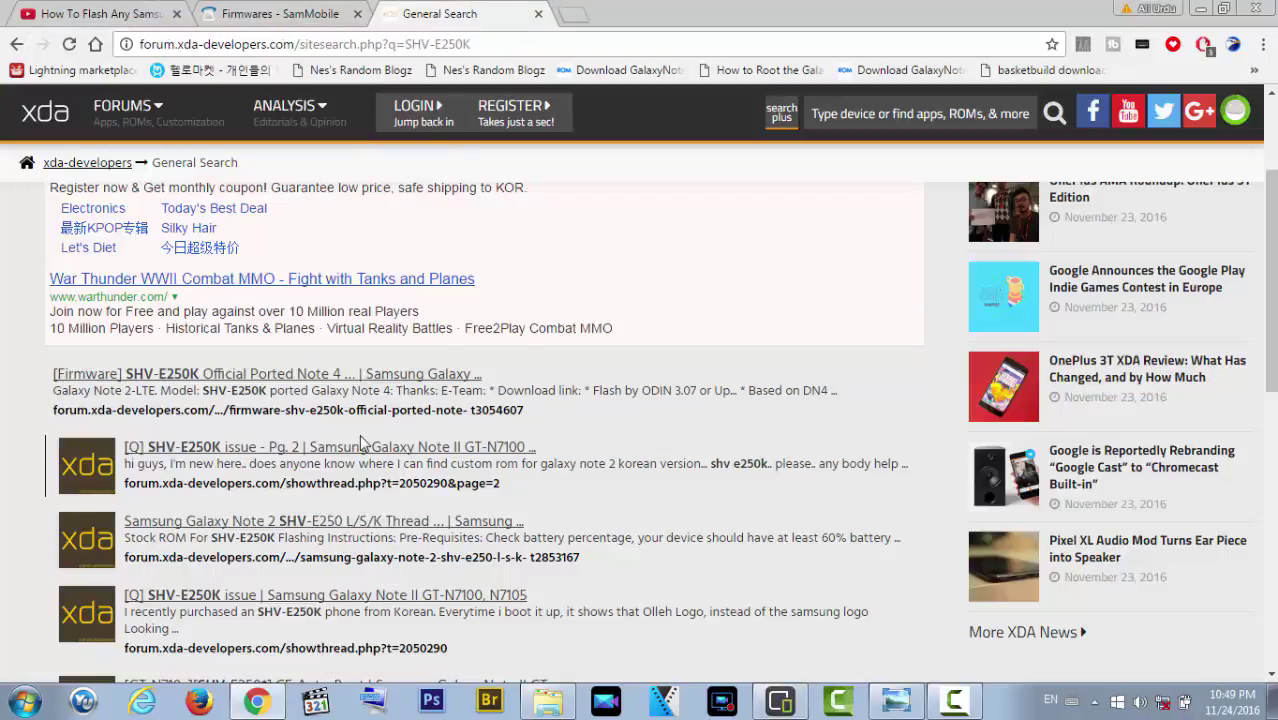
Look further down the XDA search results for SHV-E250K and bring the mirrored phone screen back into view.
scroll(362, 444, "down", 1)
scroll(362, 437, "down", 3)
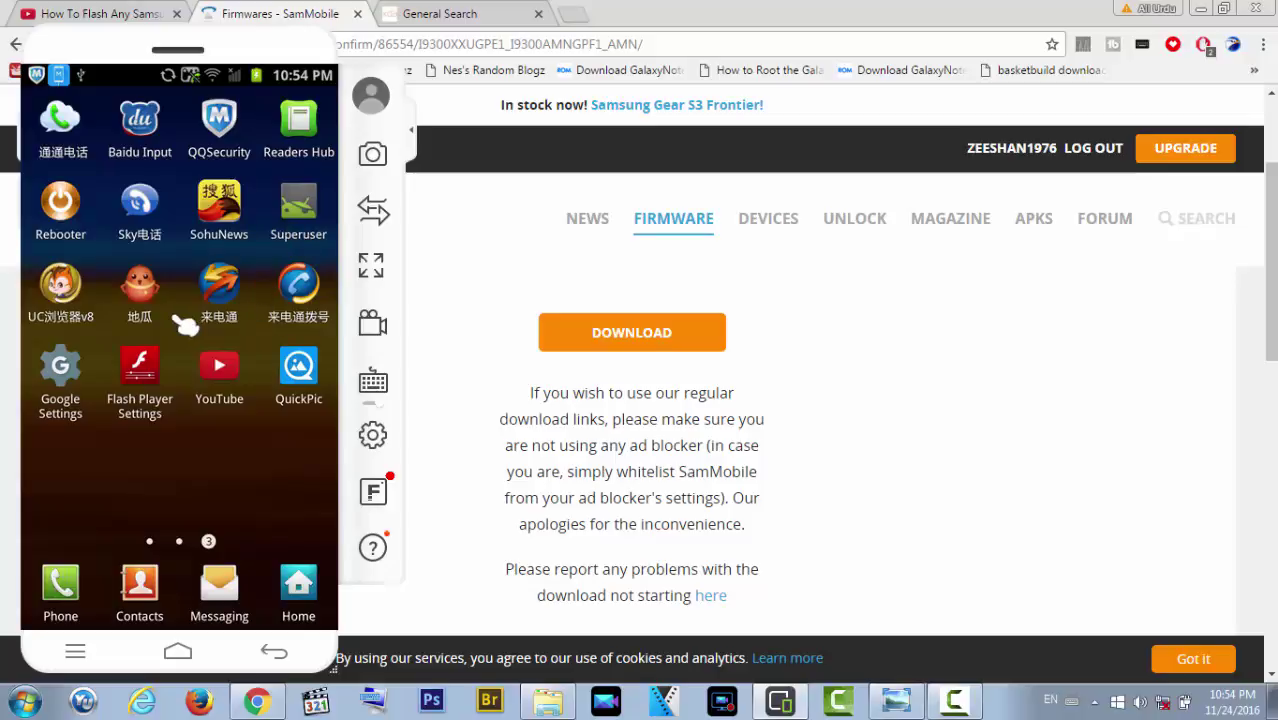
left_click(508, 490)
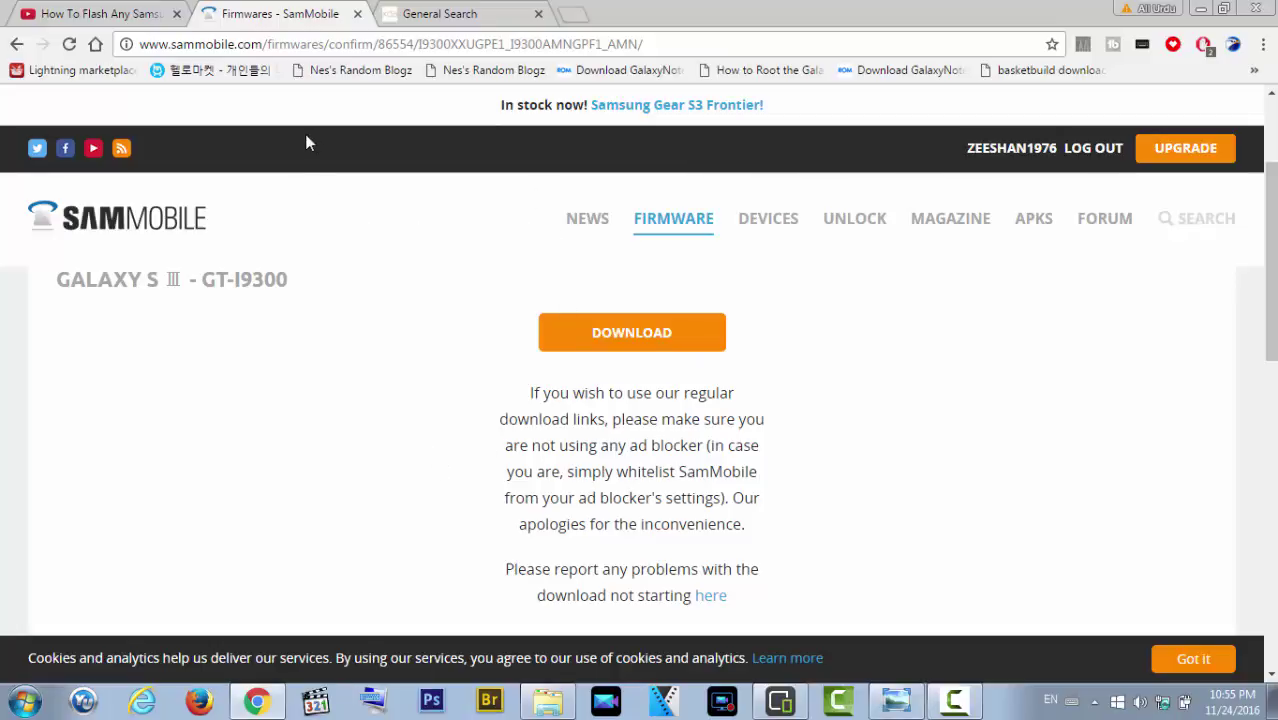
left_click(781, 703)
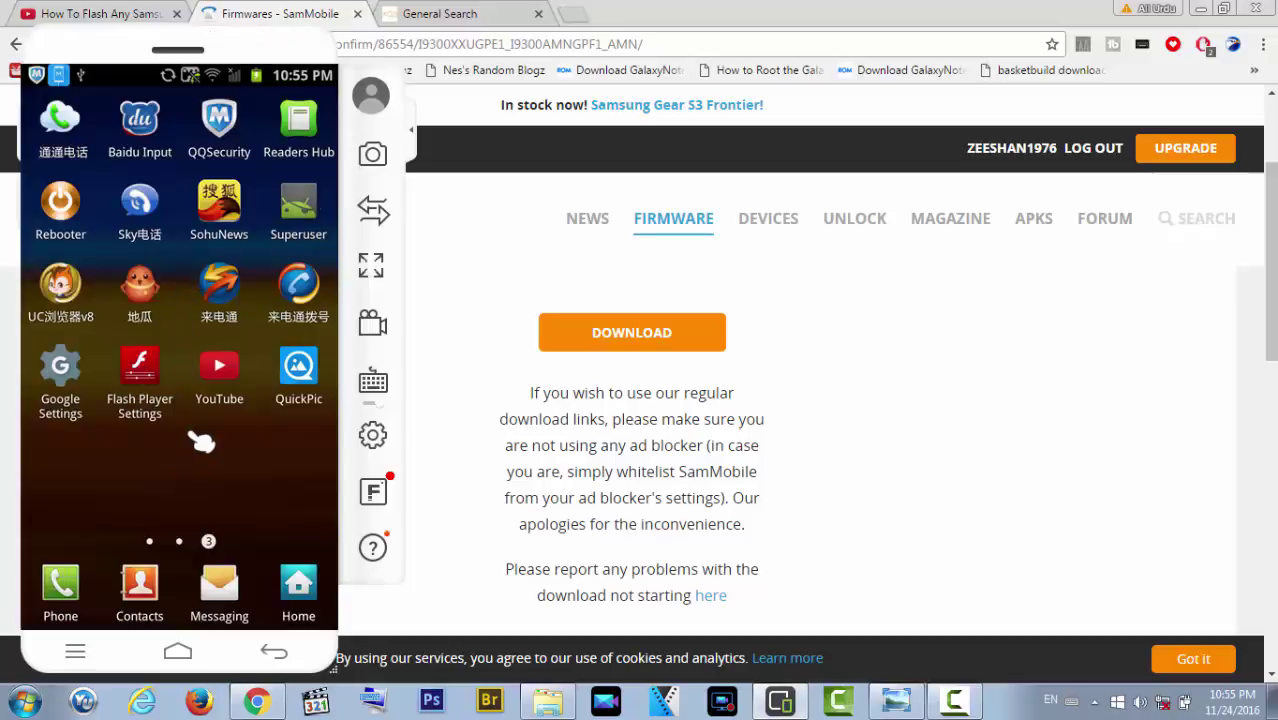
Switch to Windows Explorer, open the final 4.0.4 firmware folder and view the download mode guide picture.
left_click(547, 701)
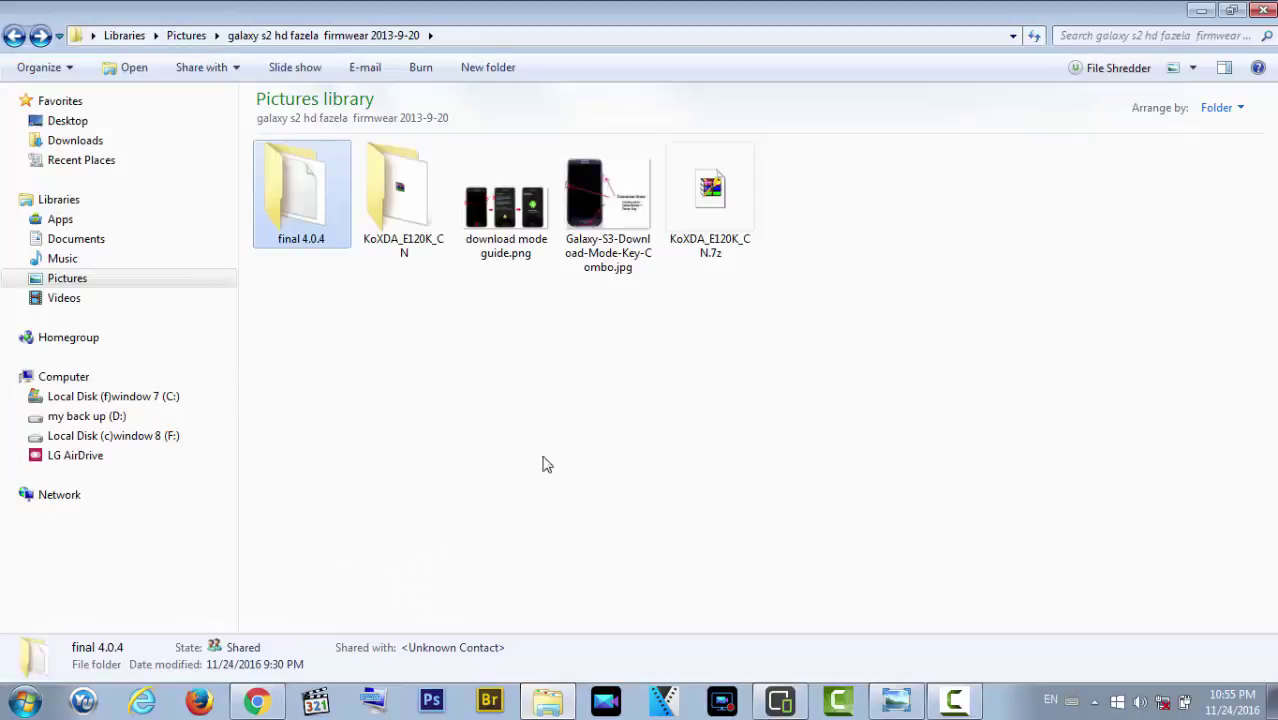
double_click(313, 243)
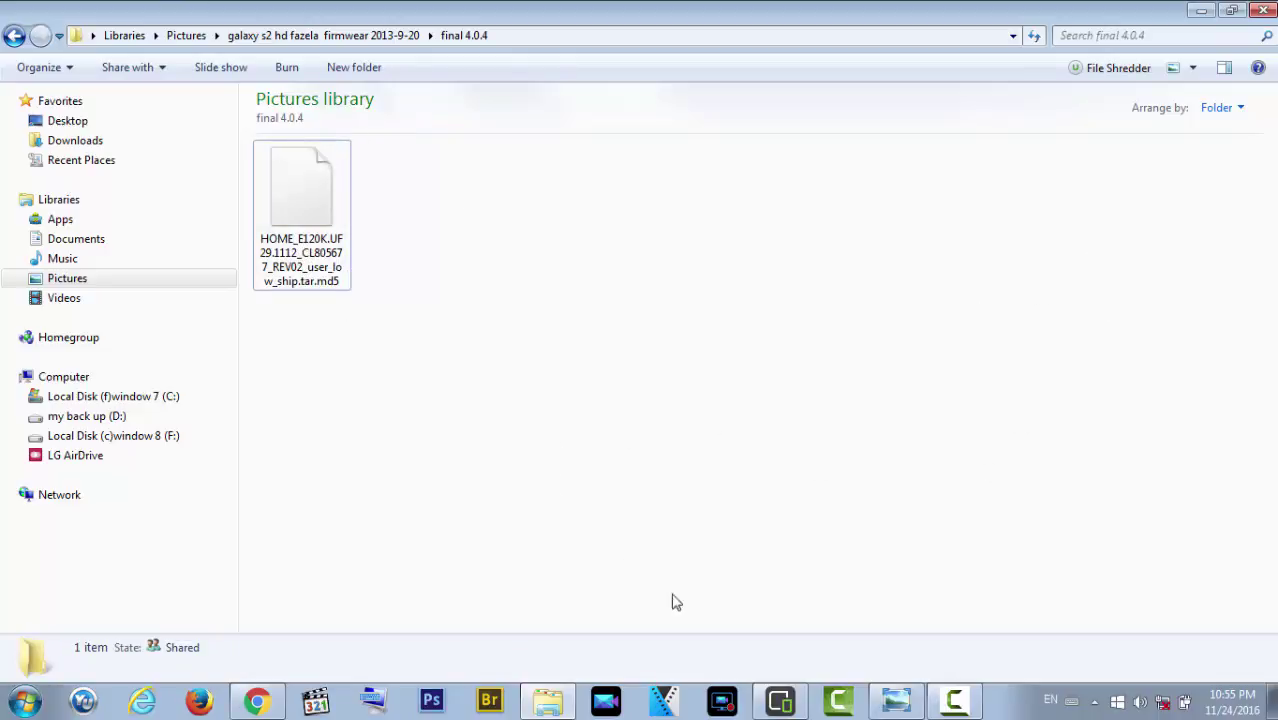
left_click(895, 700)
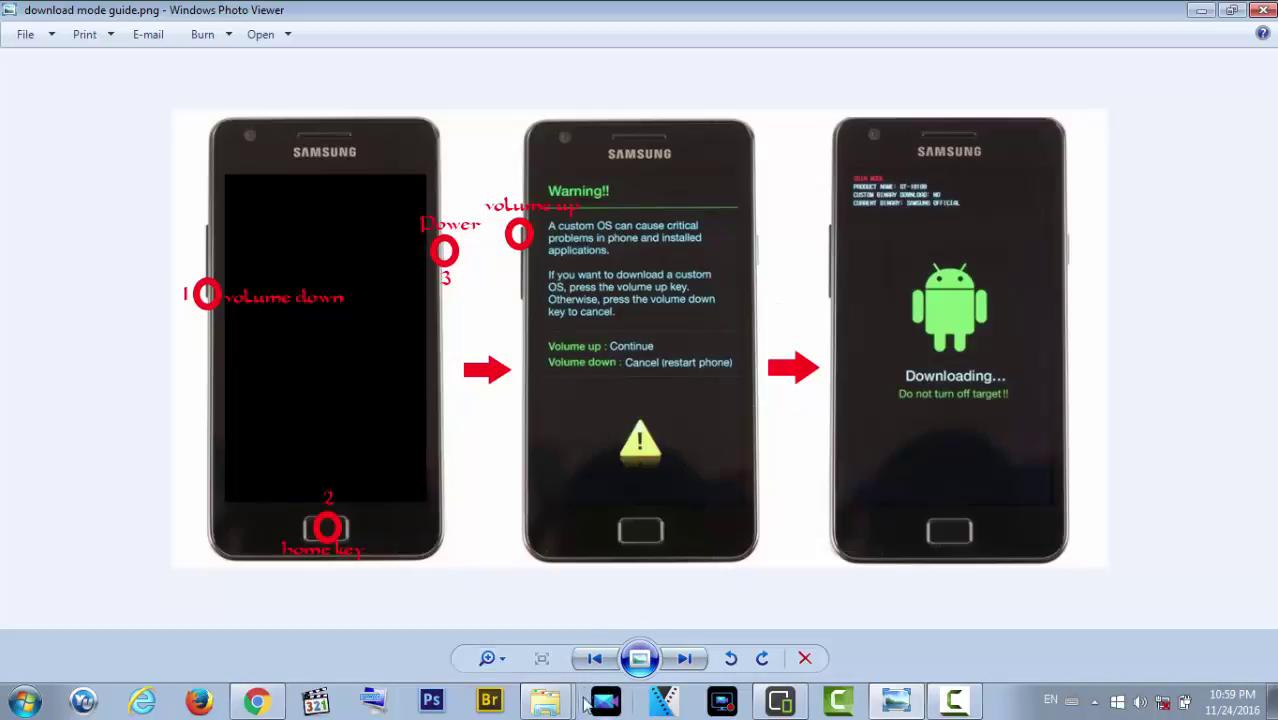
Launch Odin3 v3.07.exe from the Odin3-v3.07 folder in Downloads.
left_click(545, 702)
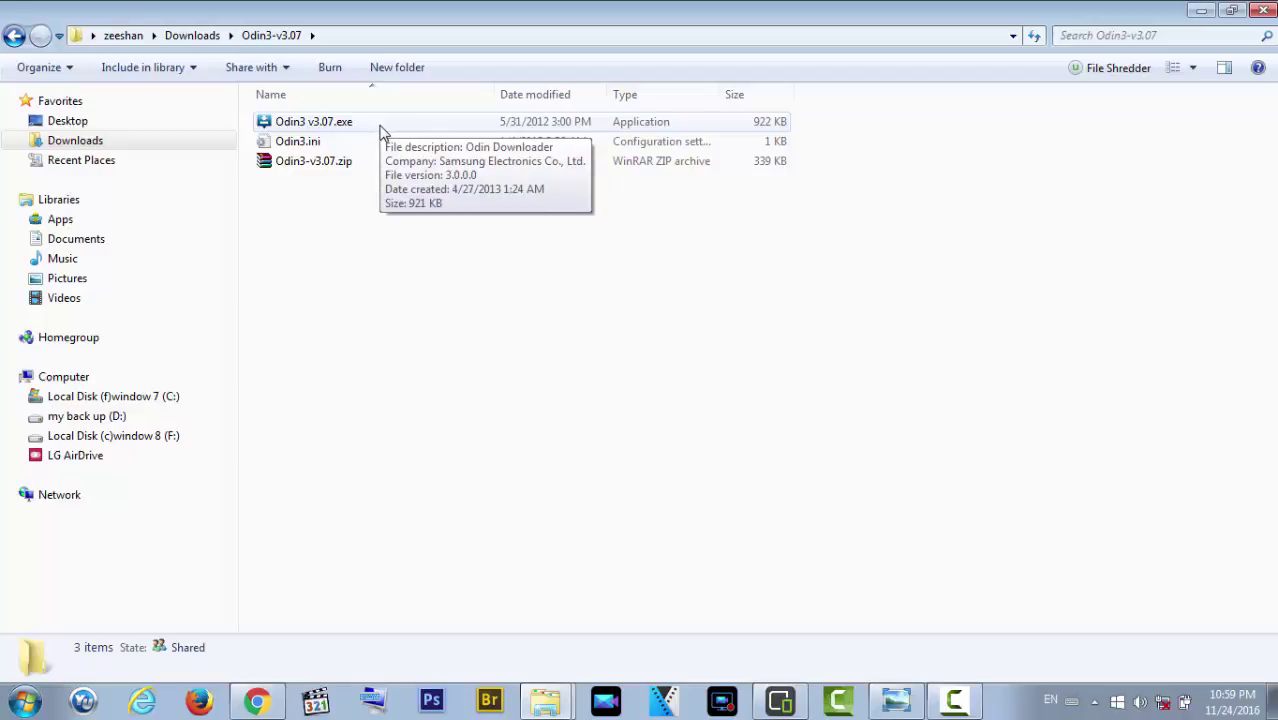
double_click(380, 124)
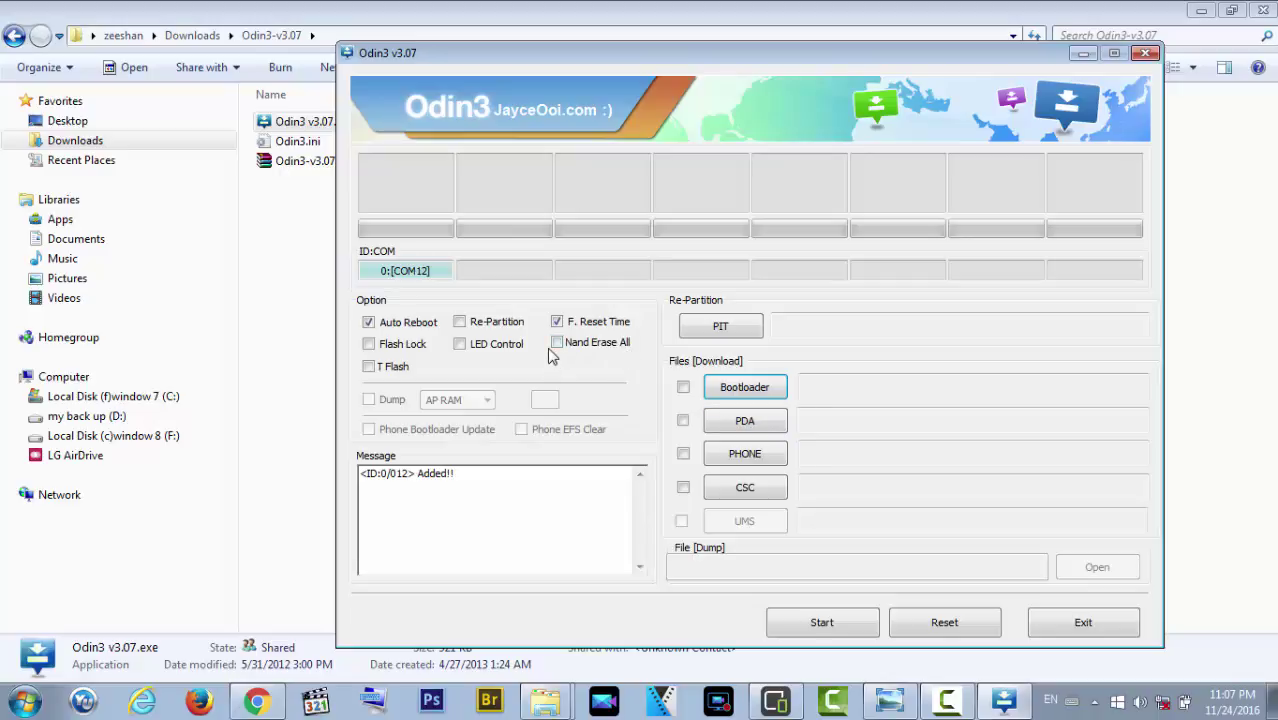
Load HOME_E120K.UF29.1112_CL805677_REV02_user_low_ship.tar.md5 from the final 4.0.4 folder as the PDA file.
left_click(744, 420)
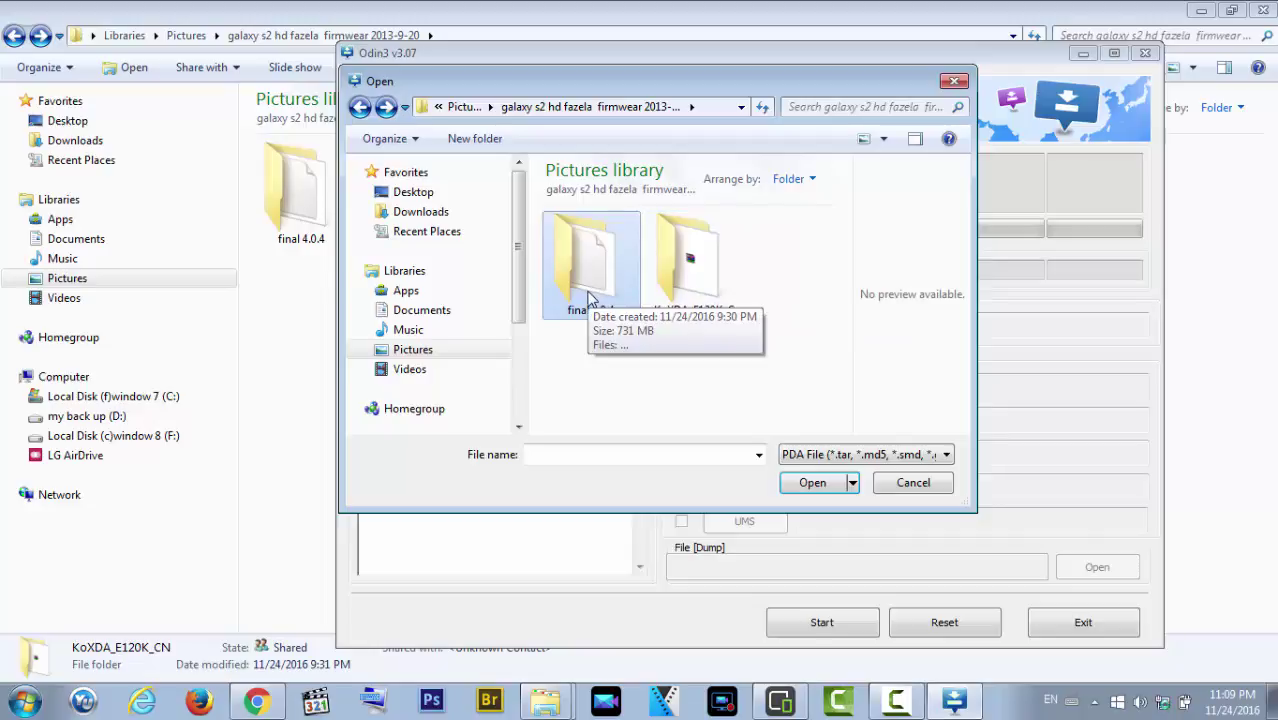
left_click(257, 702)
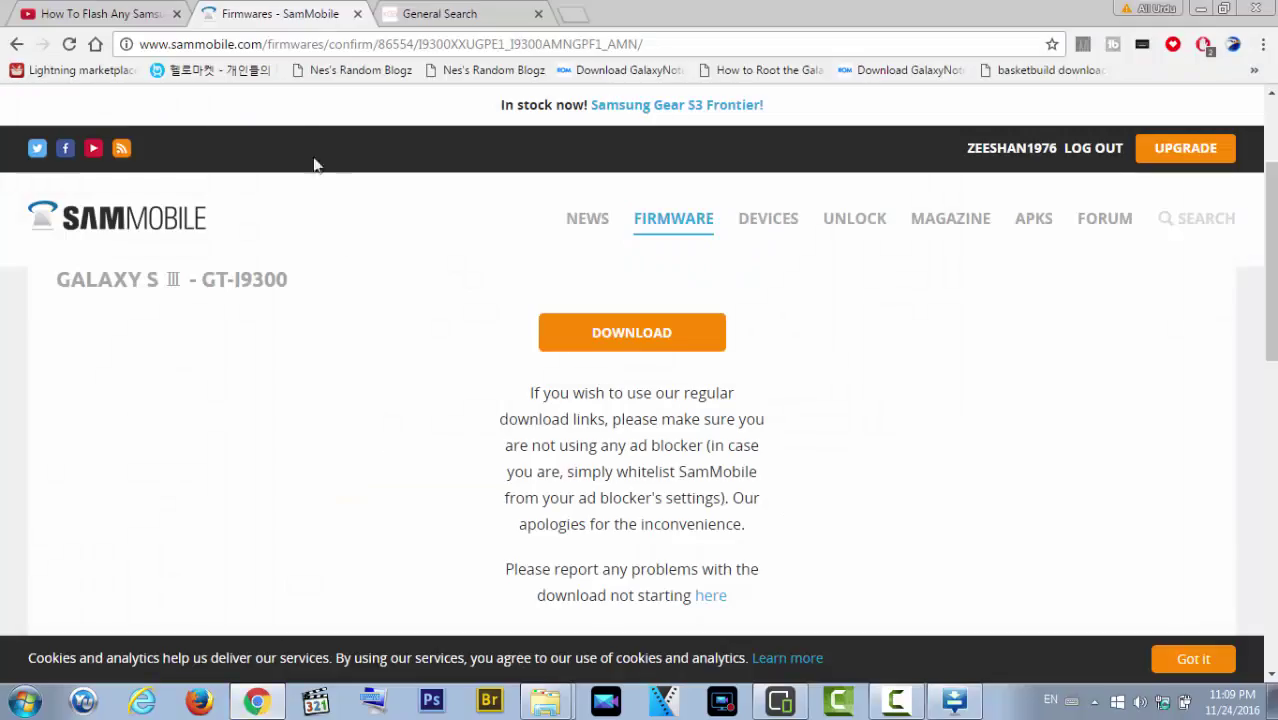
left_click(1201, 9)
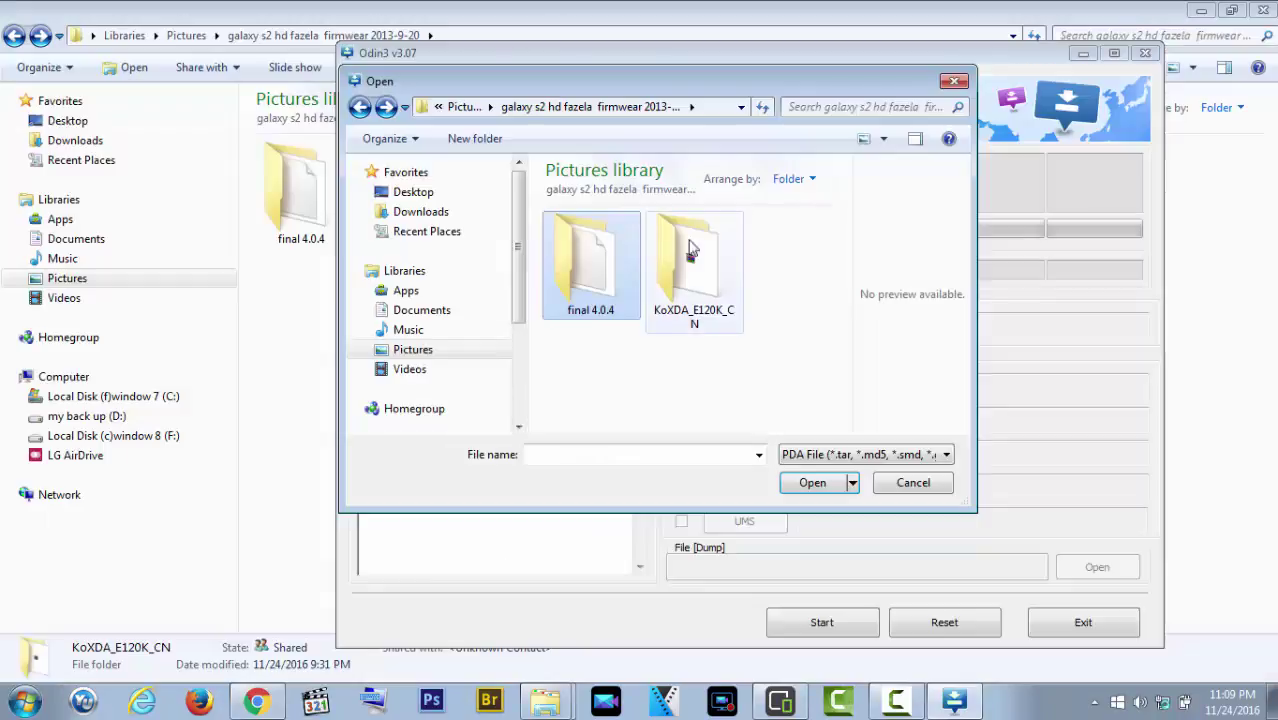
double_click(612, 316)
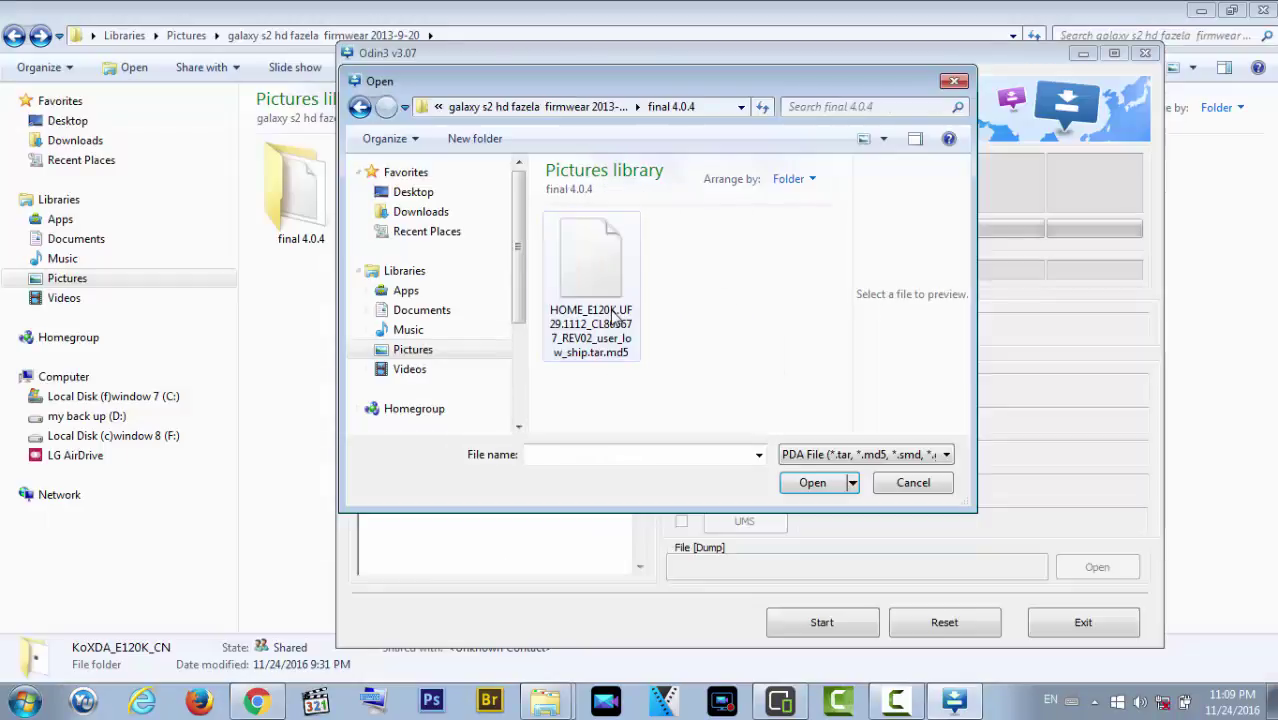
left_click(612, 316)
left_click(815, 483)
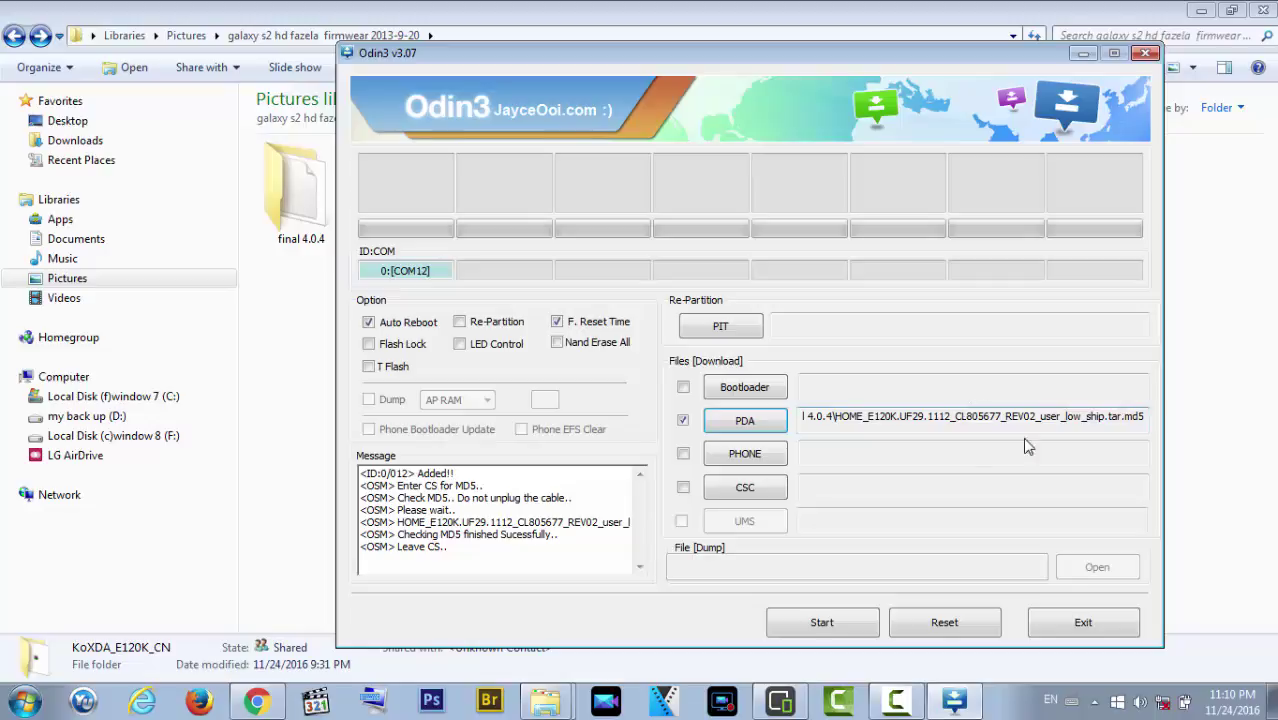
Start flashing the loaded firmware to the phone and close the USB Disk Security window.
left_click(845, 628)
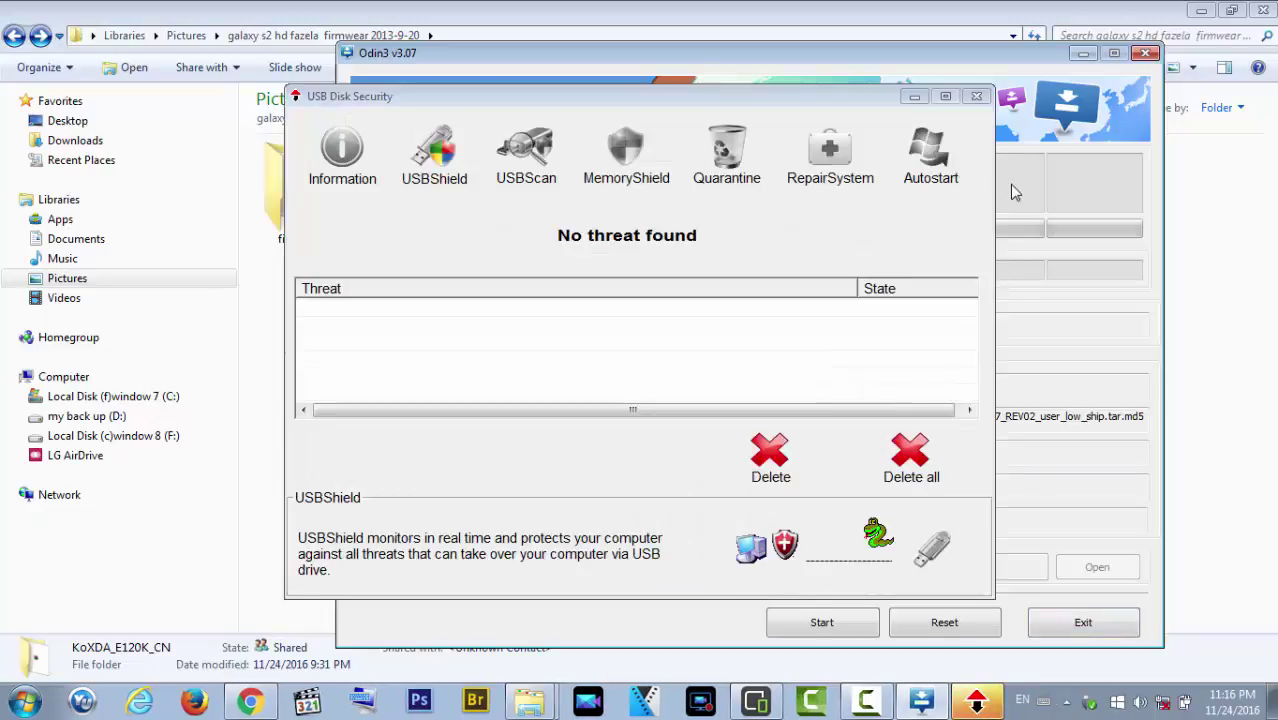
left_click(976, 96)
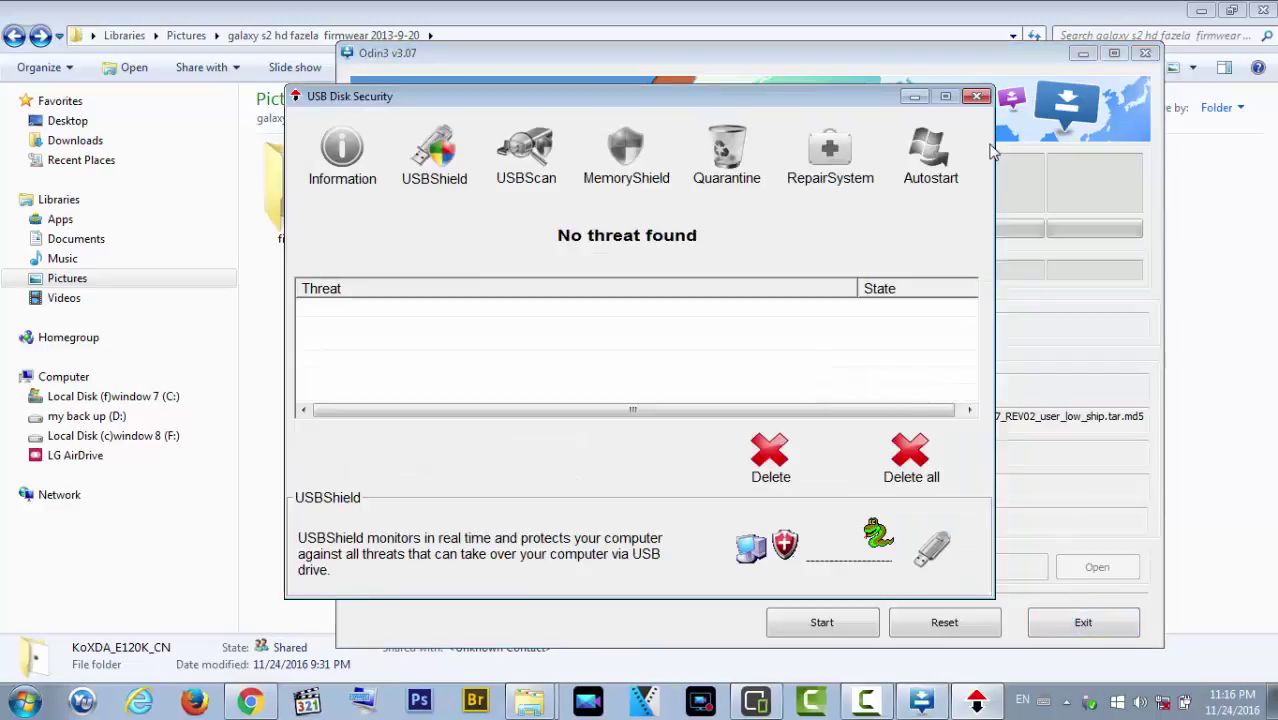
left_click(976, 96)
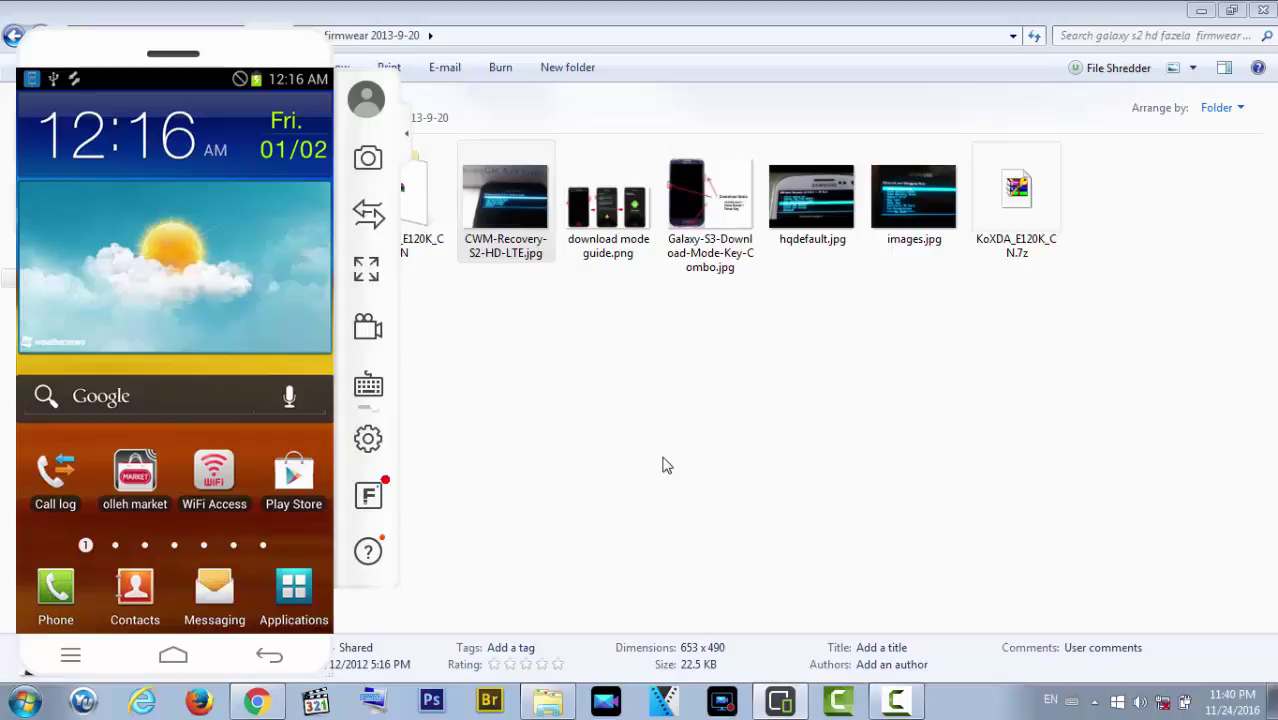
View CWM-Recovery-S2-HD-LTE.jpg enlarged, browse the recovery pictures through images.jpg and close the viewer.
double_click(528, 240)
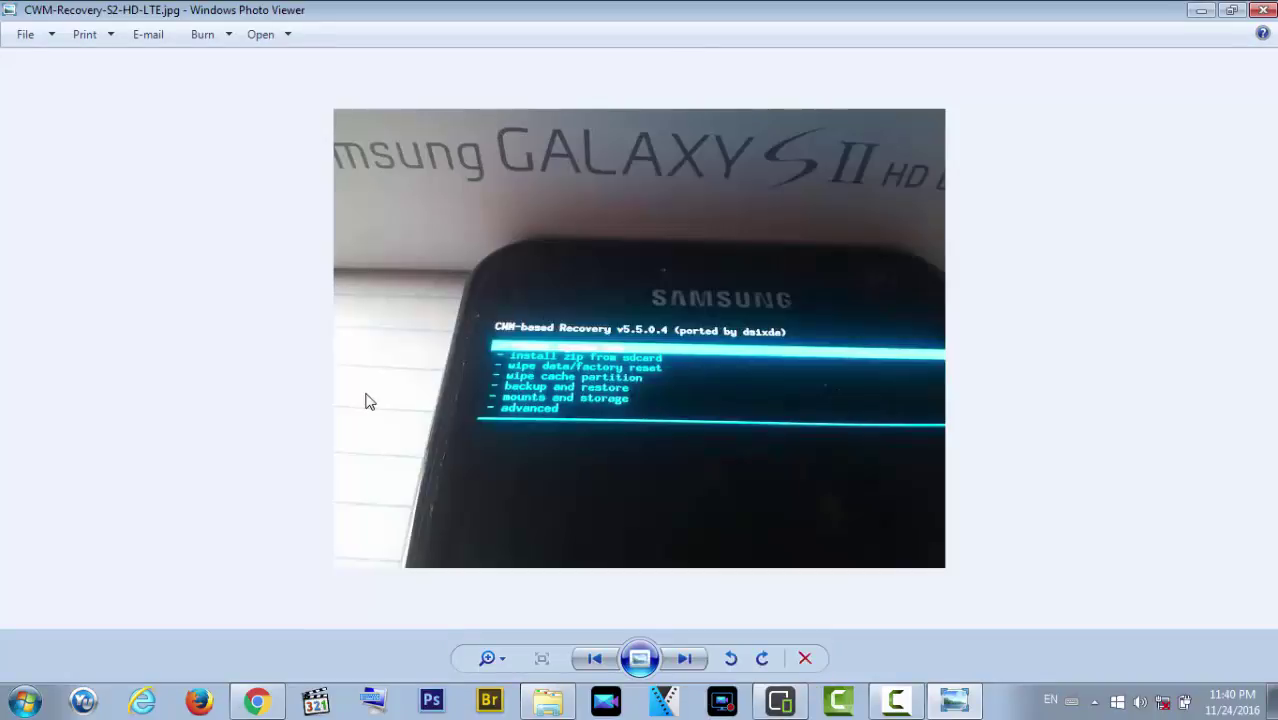
scroll(365, 401, "up", 5)
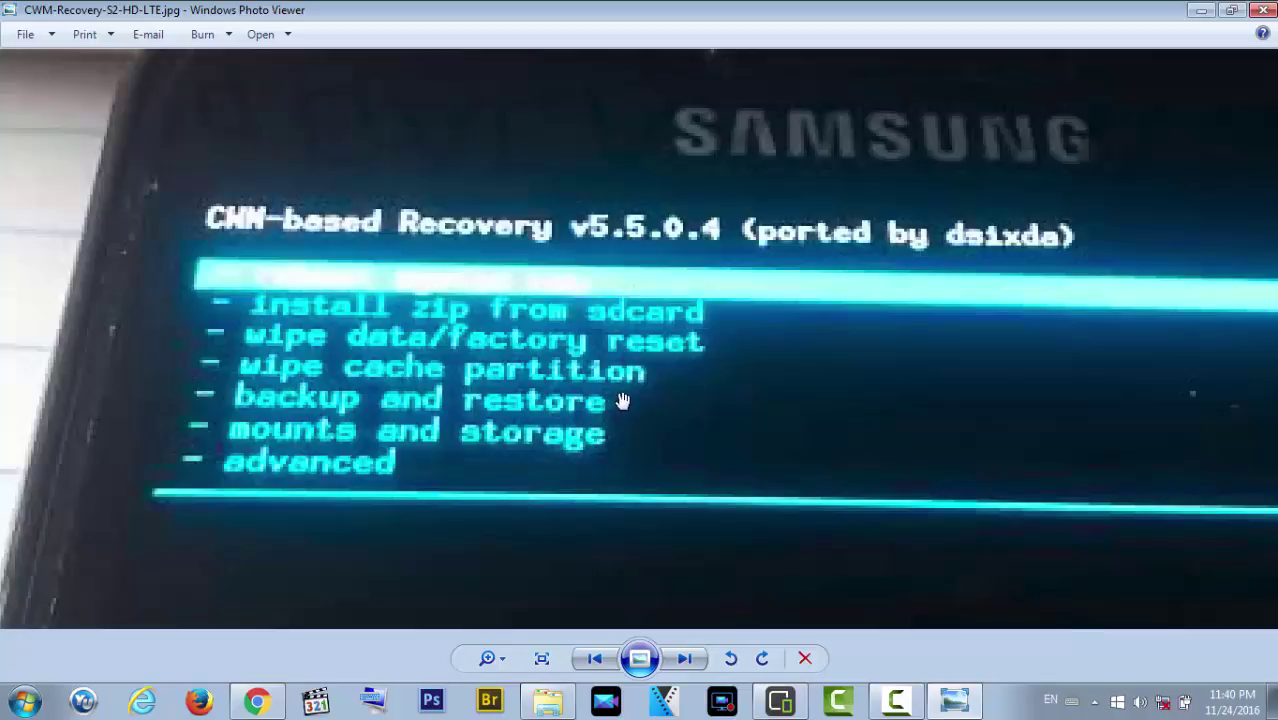
scroll(622, 401, "down", 6)
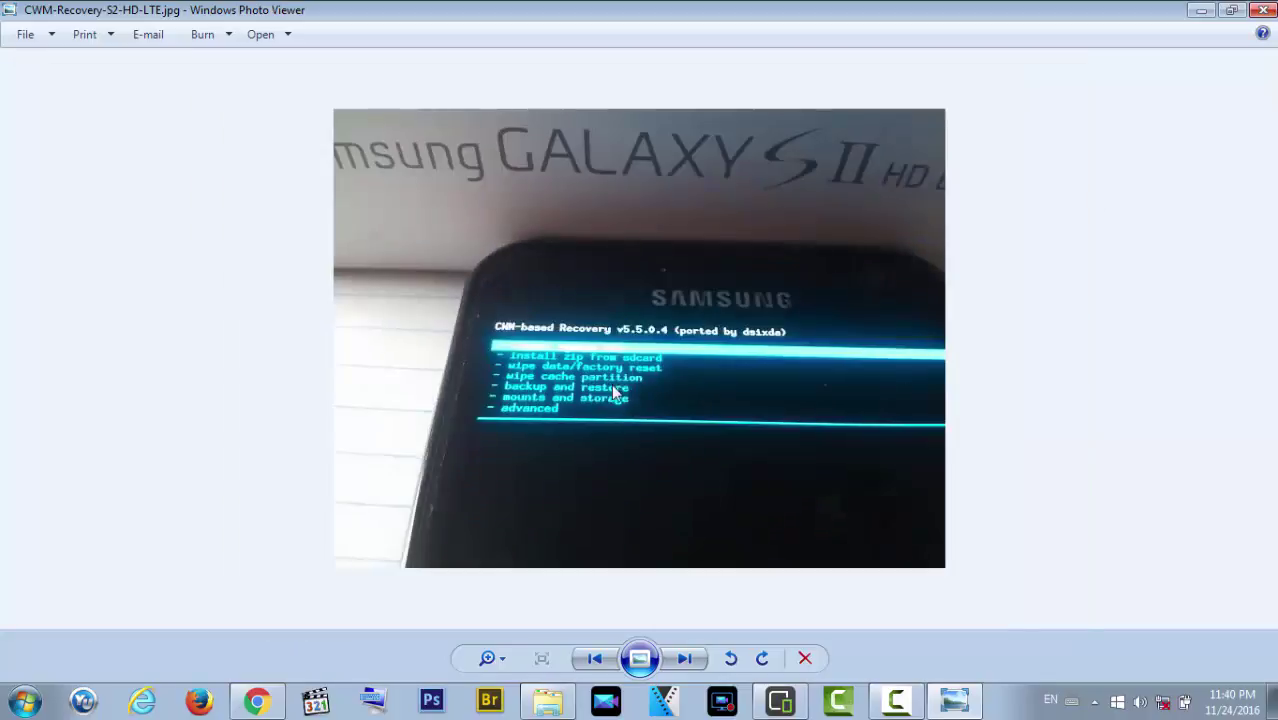
scroll(611, 383, "up", 4)
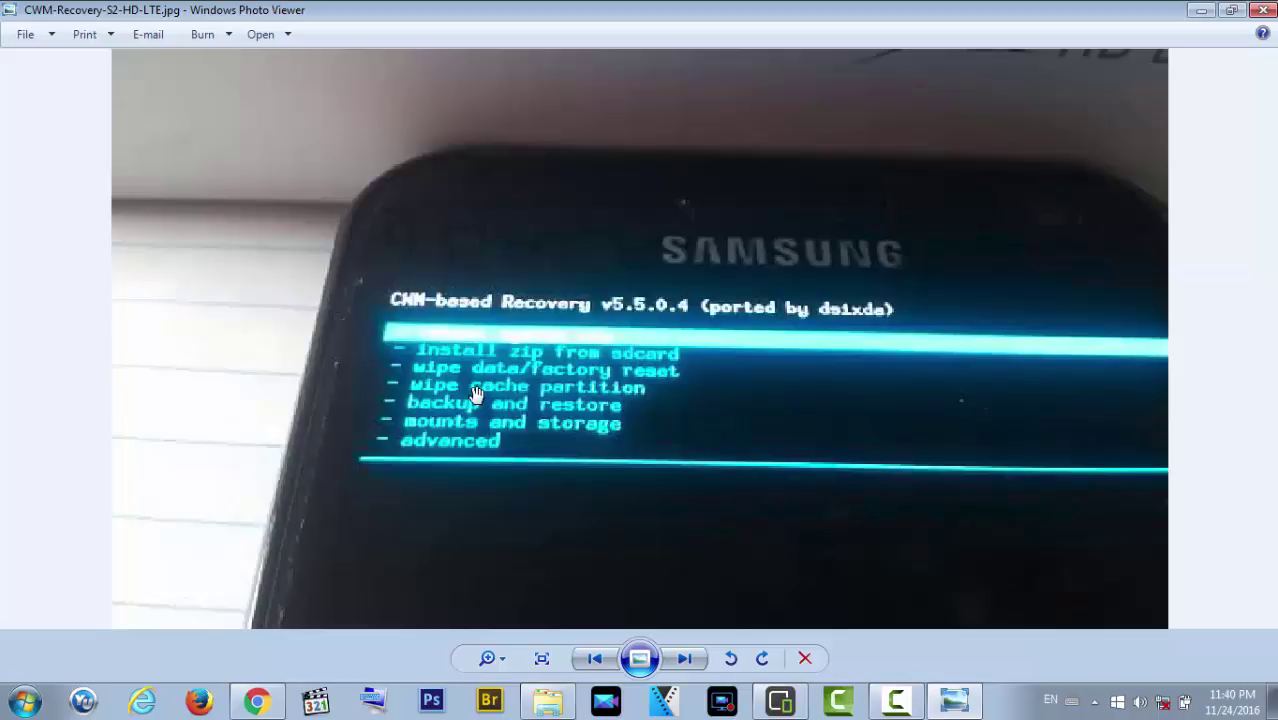
key("Right")
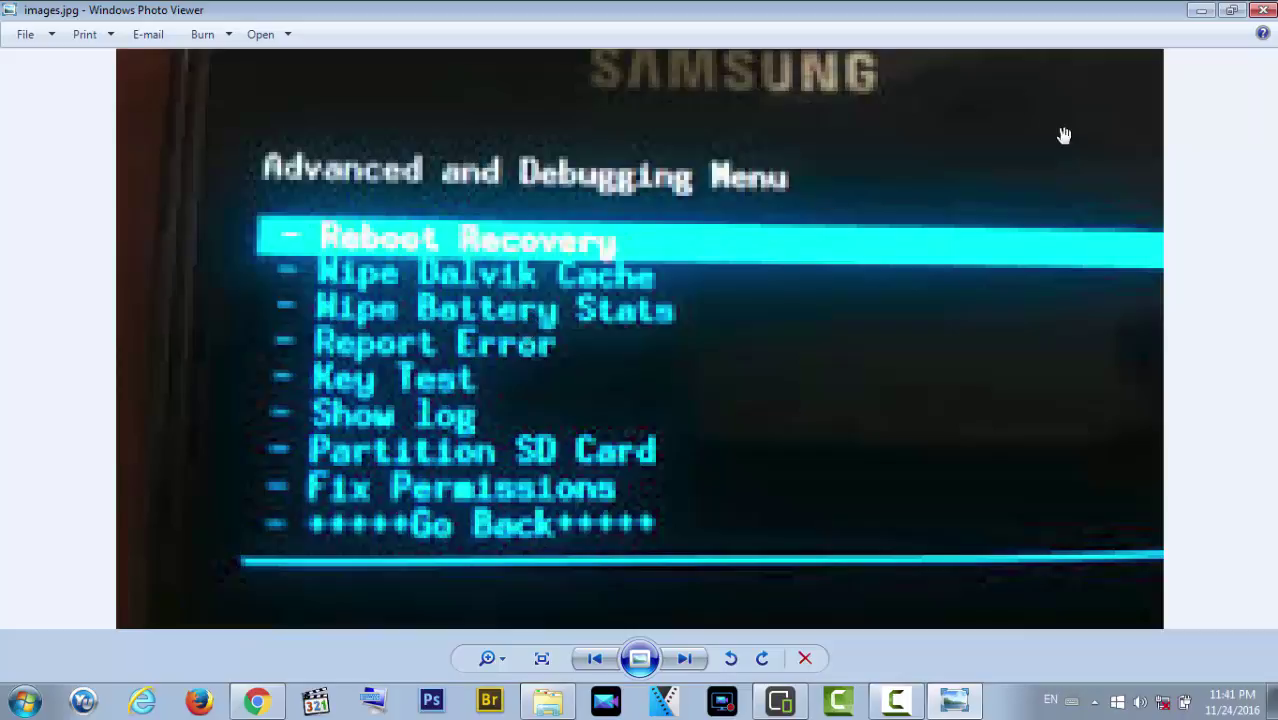
left_click(1266, 12)
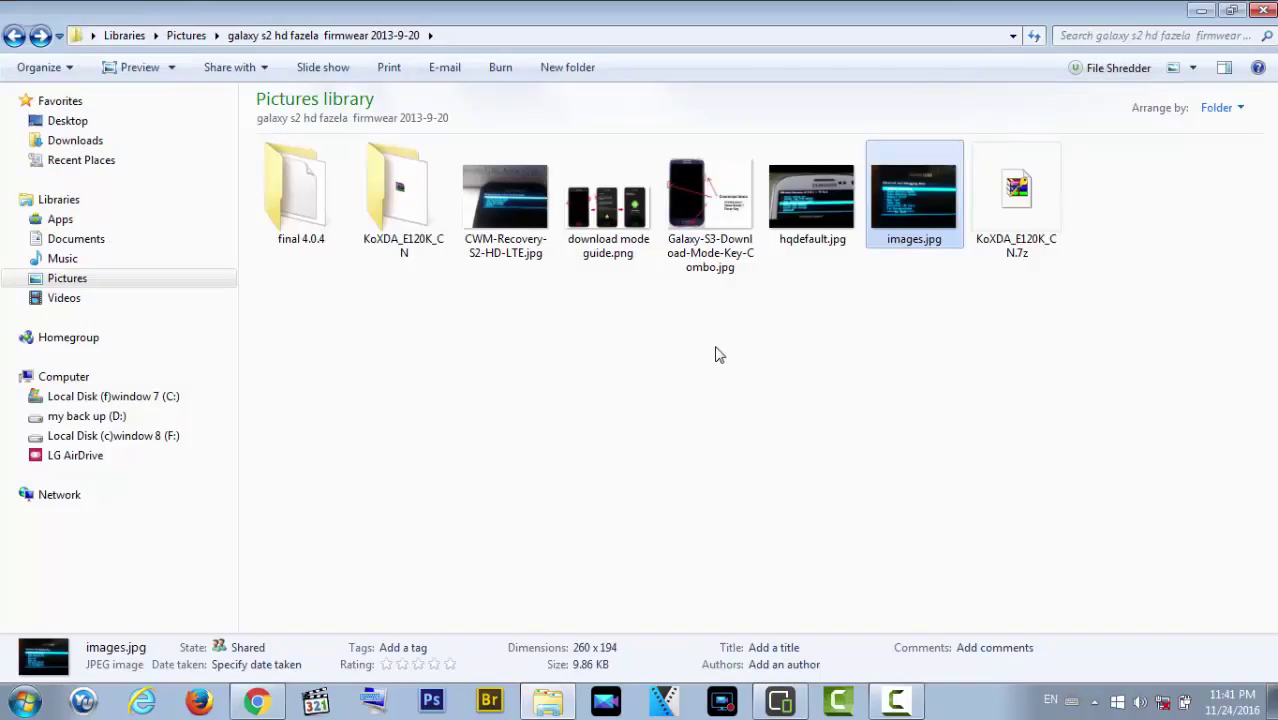